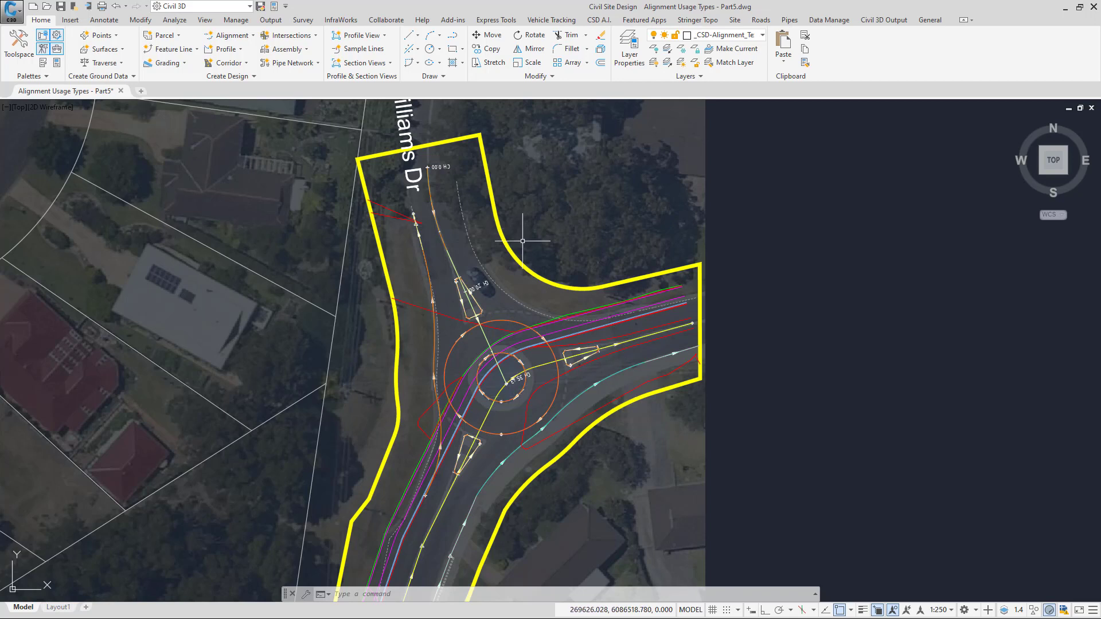
- Freeze the layer of the yellow boundary polyline surrounding the roundabout intersection
{"action": "mouse_move", "coordinate": [524, 237]}
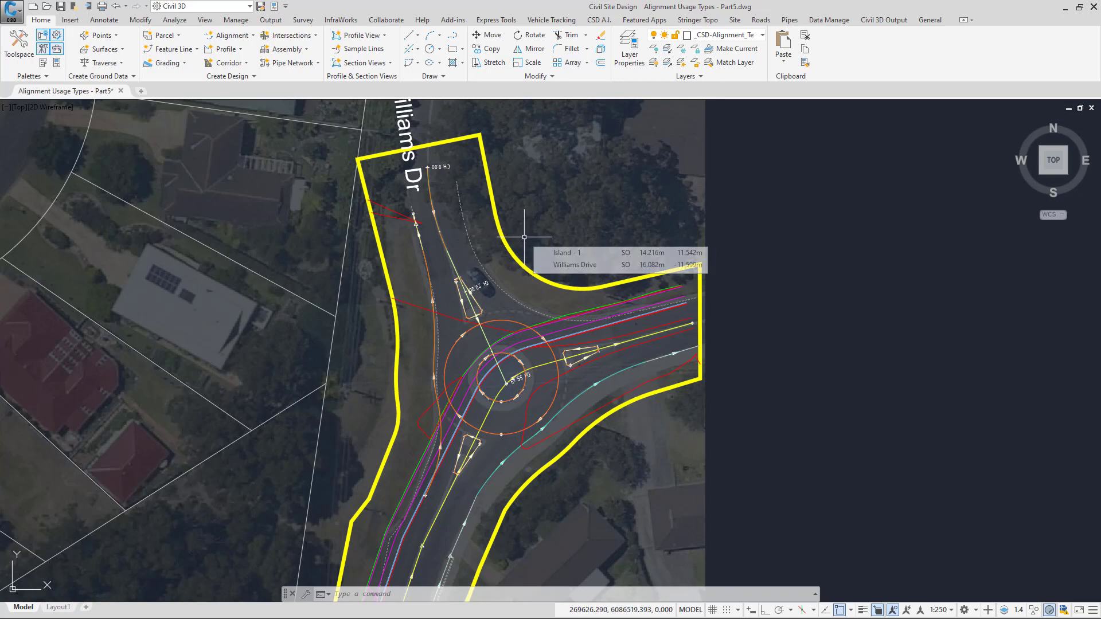
{"action": "left_click", "coordinate": [502, 228]}
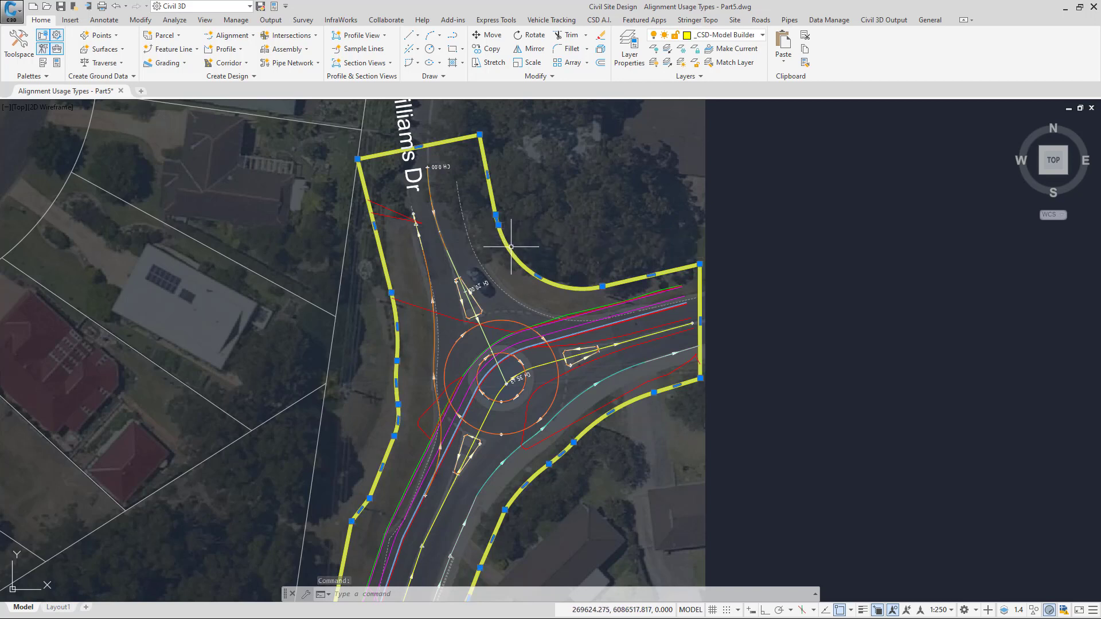
{"action": "key", "text": "Escape"}
{"action": "key", "text": "Escape"}
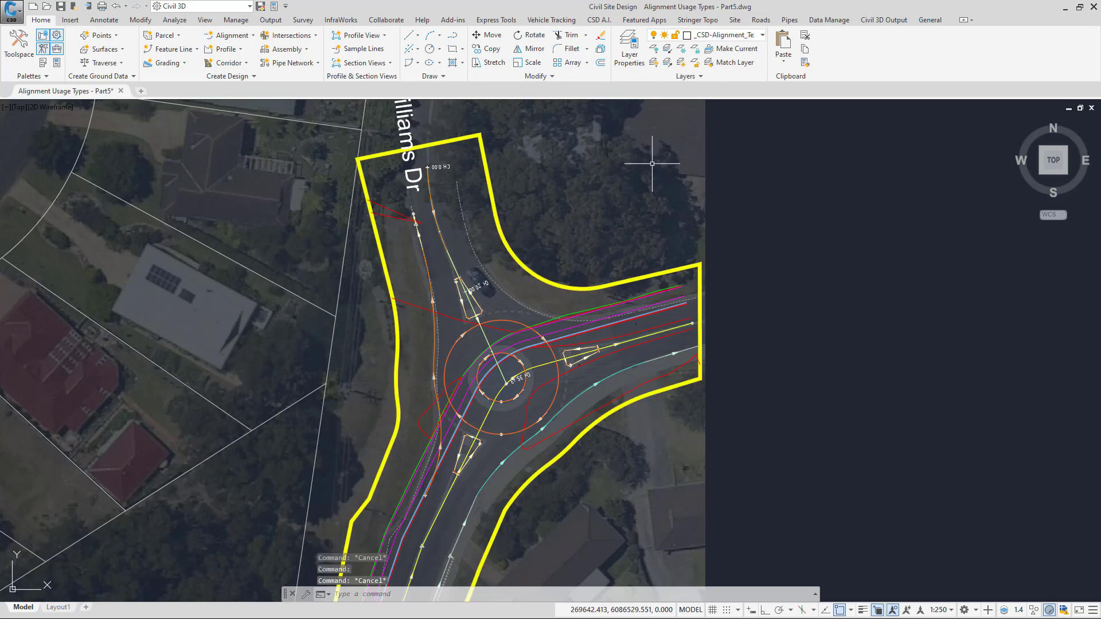
{"action": "left_click", "coordinate": [681, 49]}
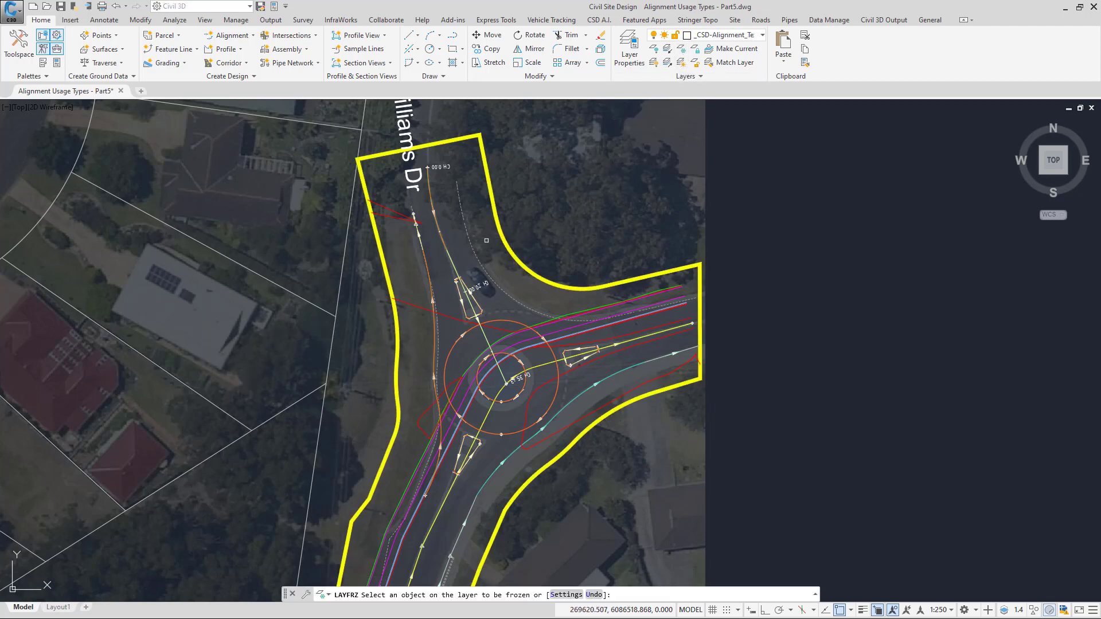
{"action": "left_click", "coordinate": [497, 234]}
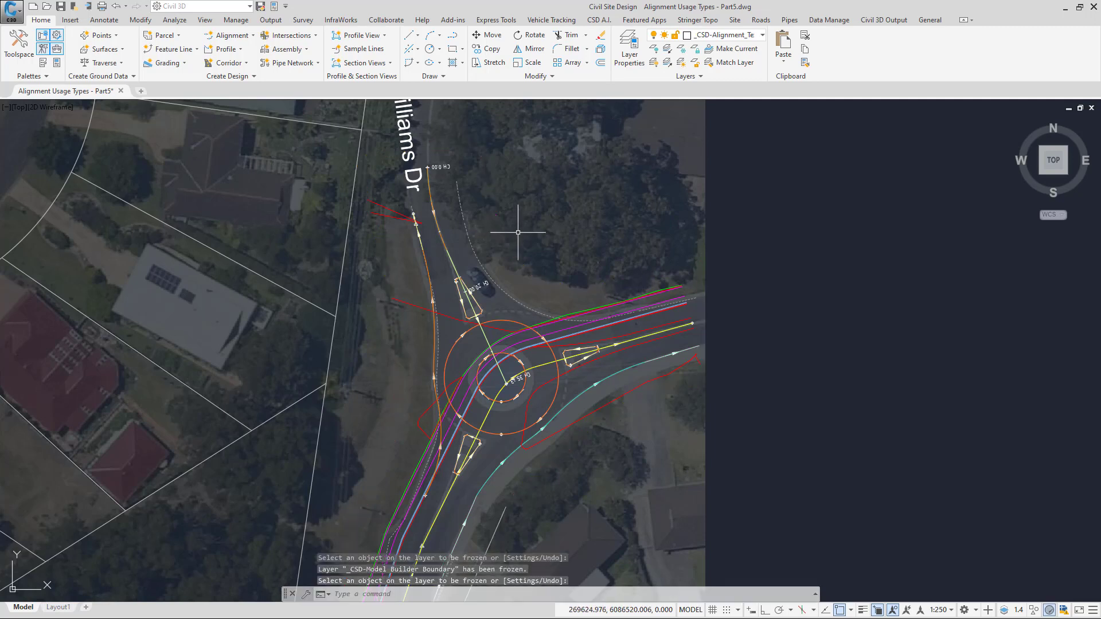
- Start Project Assist, review the predicted usage types for the island, roundabout, road and kerb return alignments, and confirm them
{"action": "left_click", "coordinate": [598, 20]}
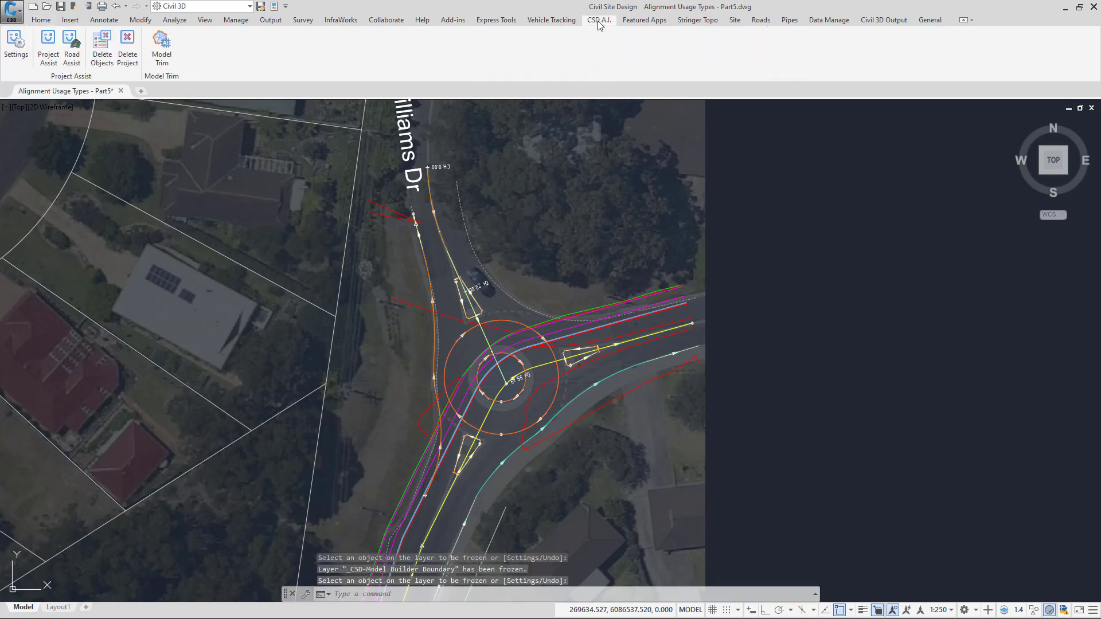
{"action": "left_click", "coordinate": [49, 50]}
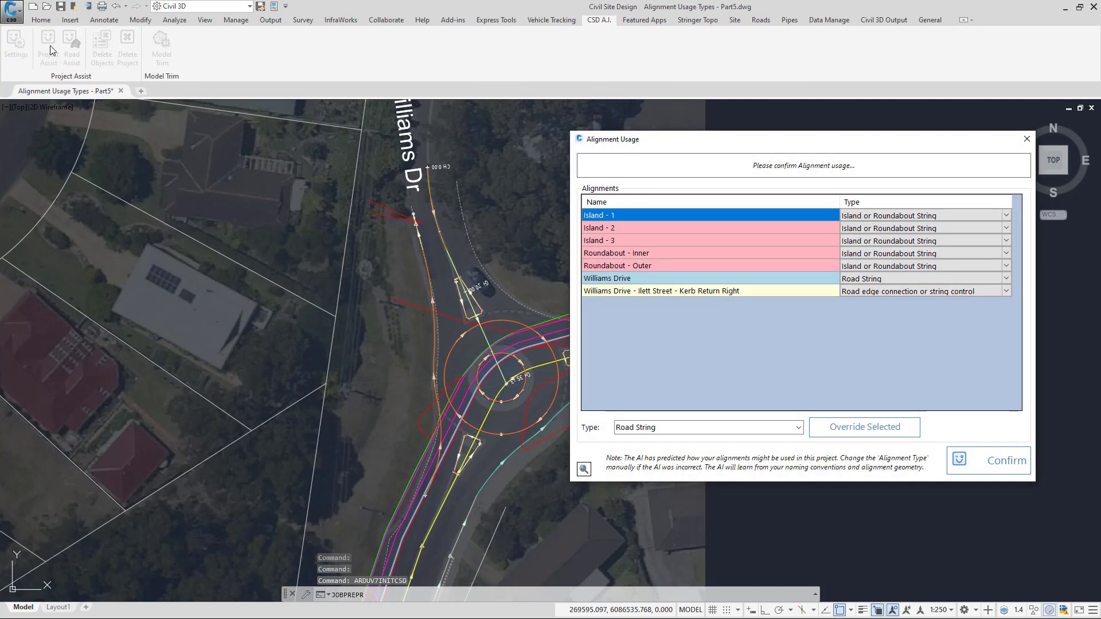
{"action": "left_click", "coordinate": [711, 216]}
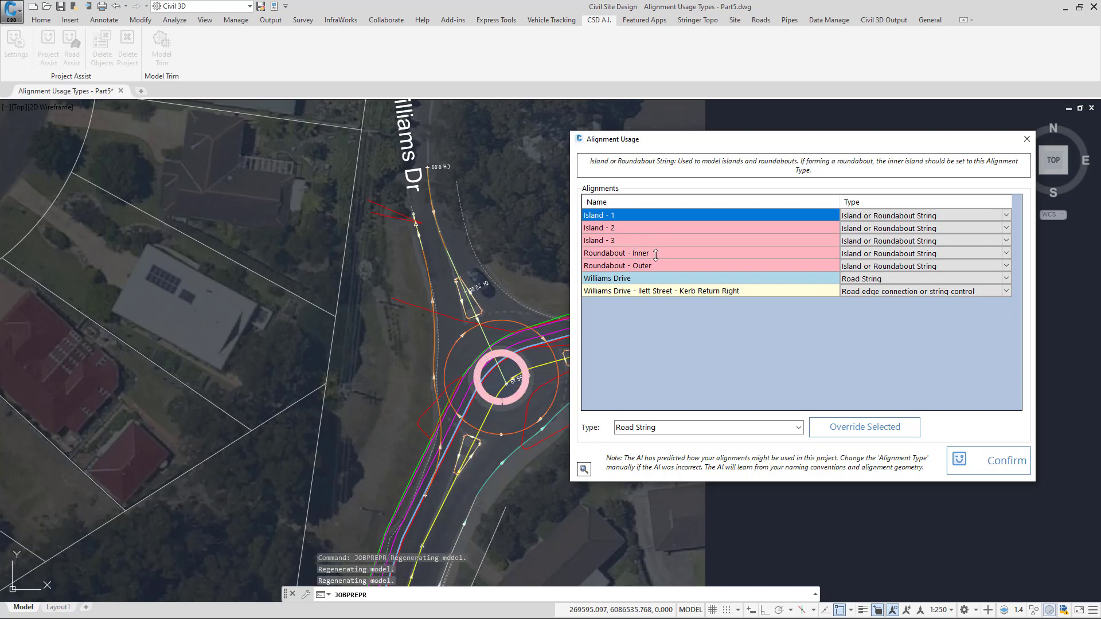
{"action": "left_click", "coordinate": [948, 274]}
{"action": "left_click", "coordinate": [1005, 215]}
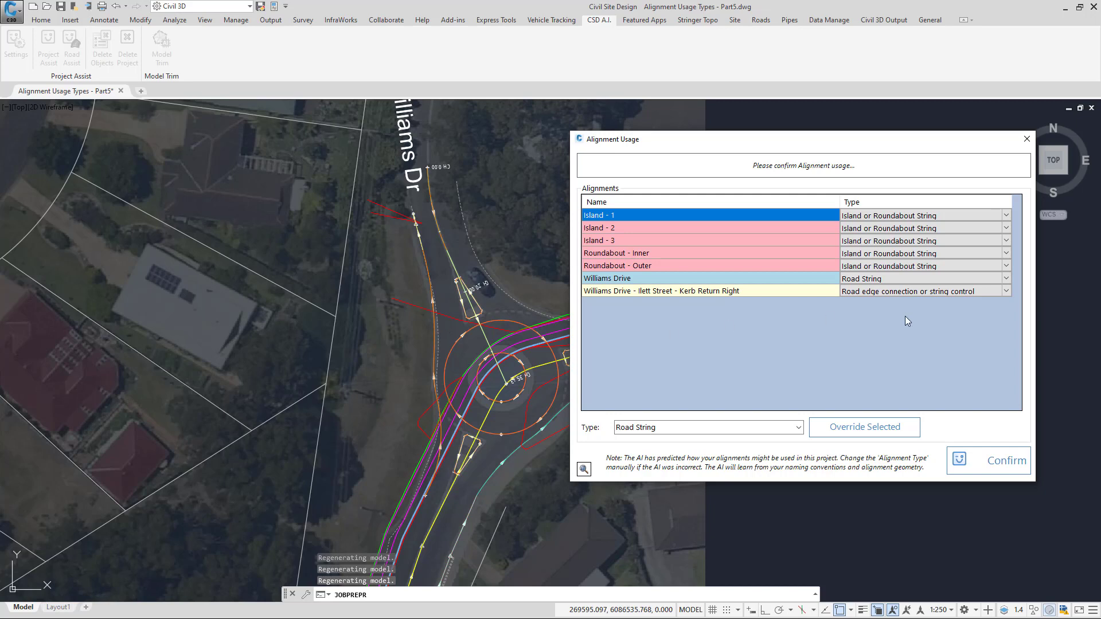
{"action": "mouse_move", "coordinate": [870, 292]}
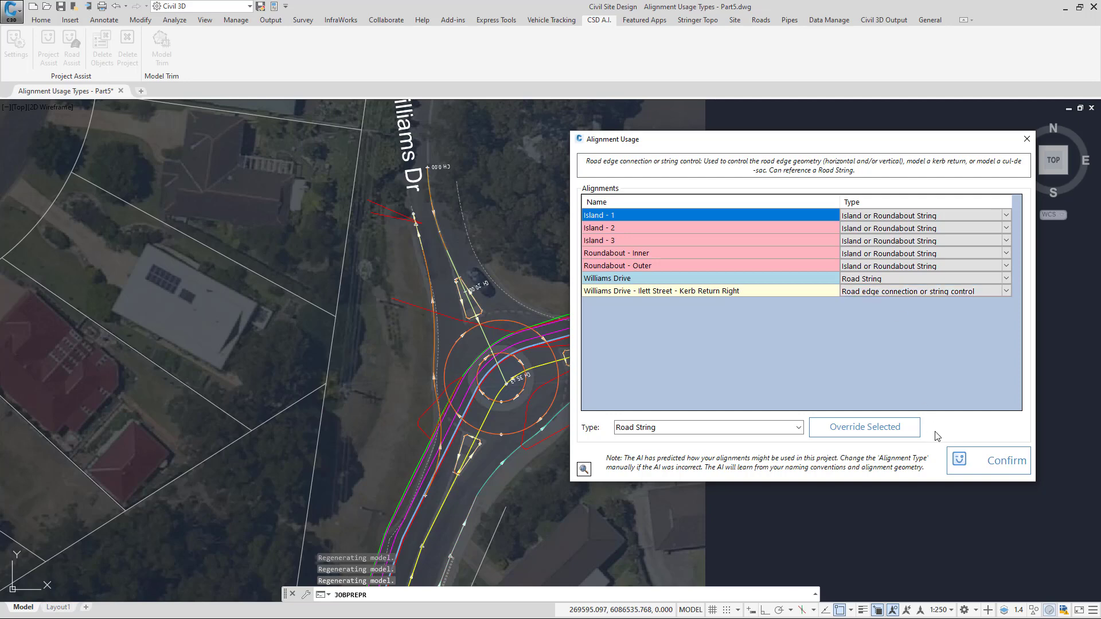
{"action": "left_click", "coordinate": [982, 464]}
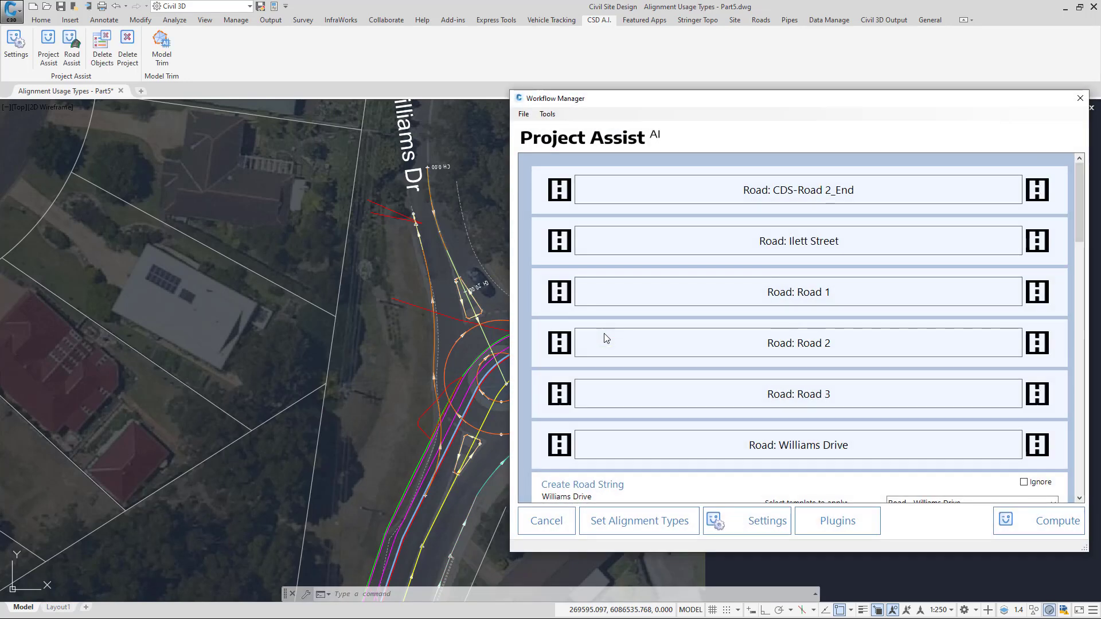
- Select the Road - Williams Drive template for the Williams Drive road string
{"action": "middle_click_drag", "start_coordinate": [406, 266], "coordinate": [225, 264]}
{"action": "left_click_drag", "start_coordinate": [1080, 181], "coordinate": [1088, 228]}
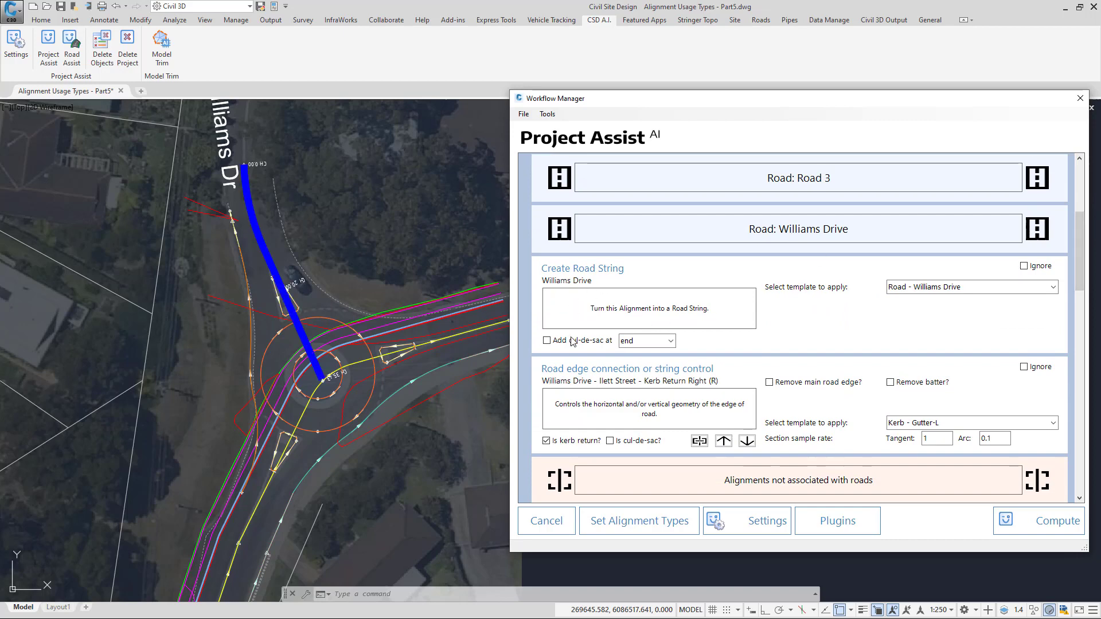
{"action": "left_click", "coordinate": [1052, 288]}
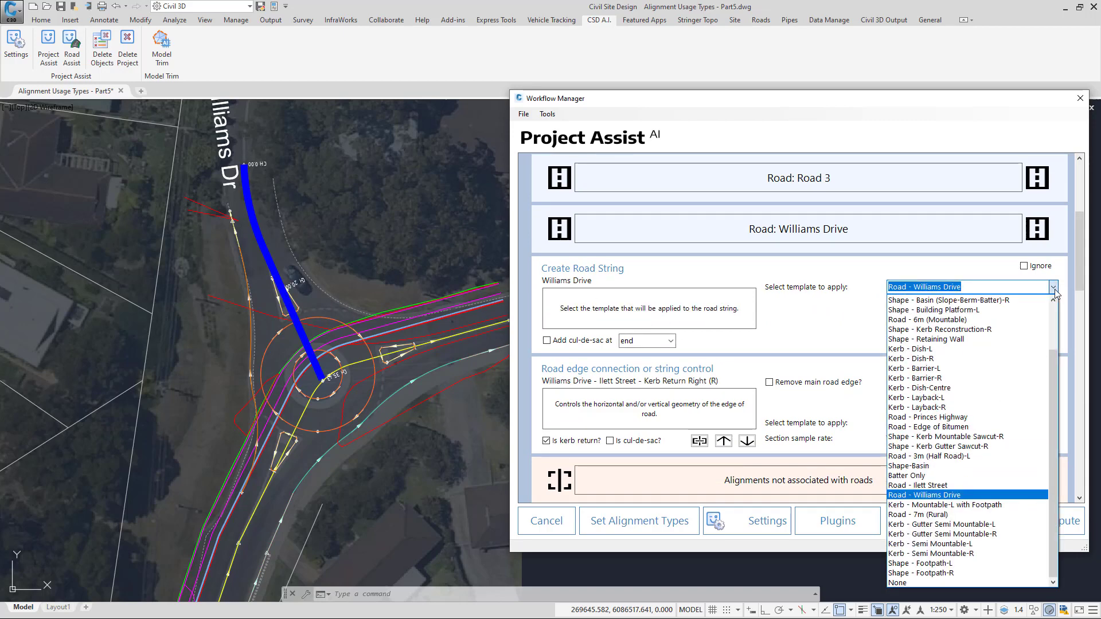
{"action": "left_click", "coordinate": [948, 496]}
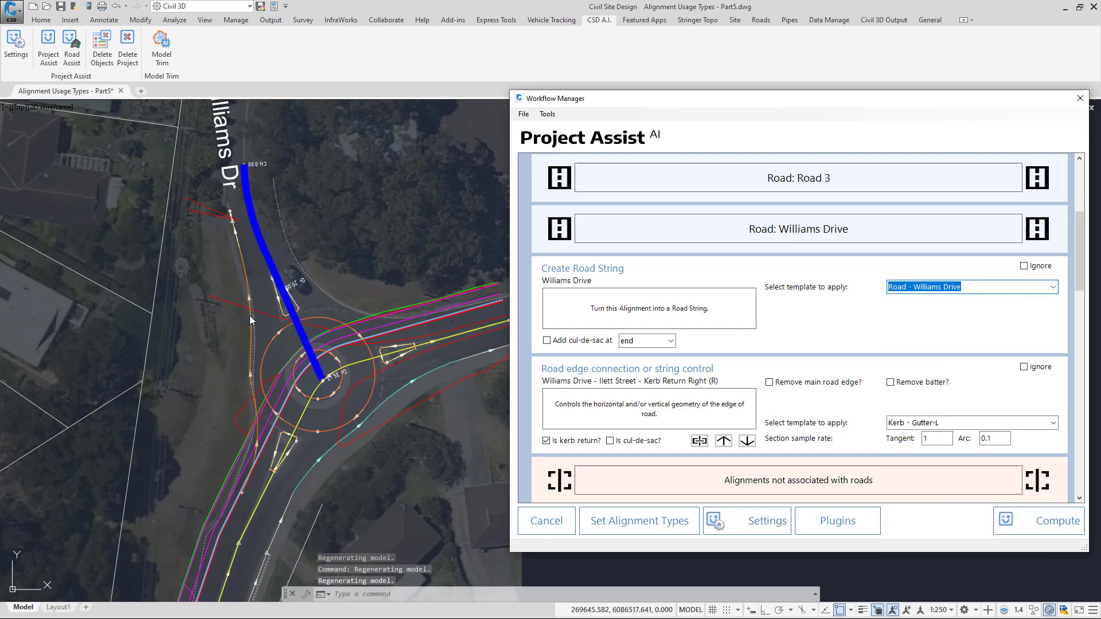
- Examine the kerb return, road association and template settings of the Williams Drive - Ilett Street - Kerb Return Right alignment
{"action": "key", "text": "ctrl"}
{"action": "key", "text": "ctrl"}
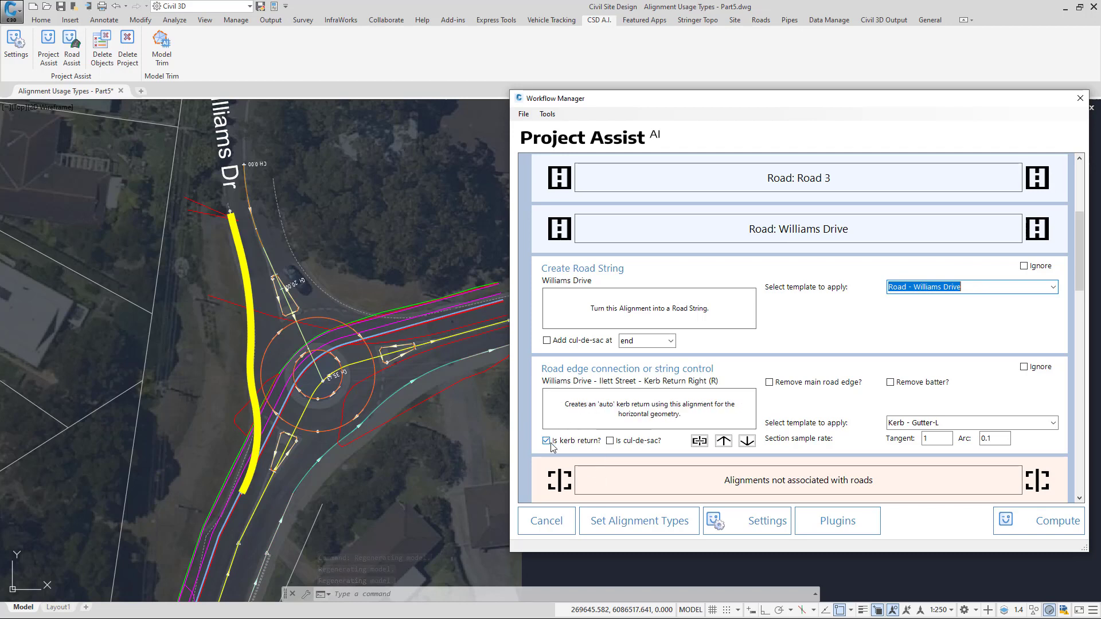
{"action": "key", "text": "ctrl"}
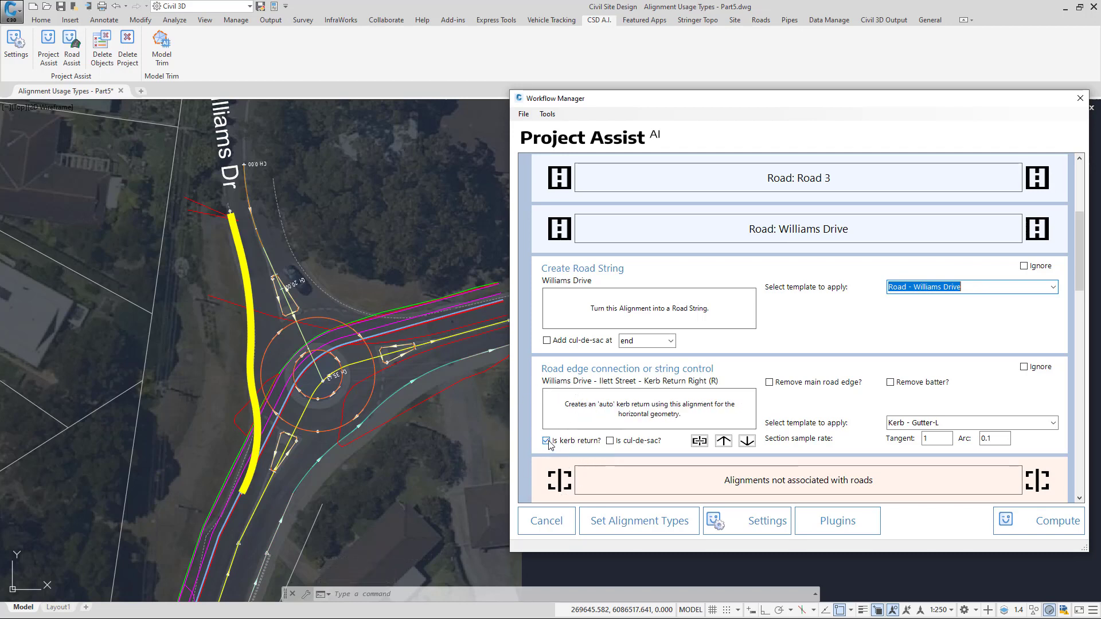
{"action": "key", "text": "ctrl"}
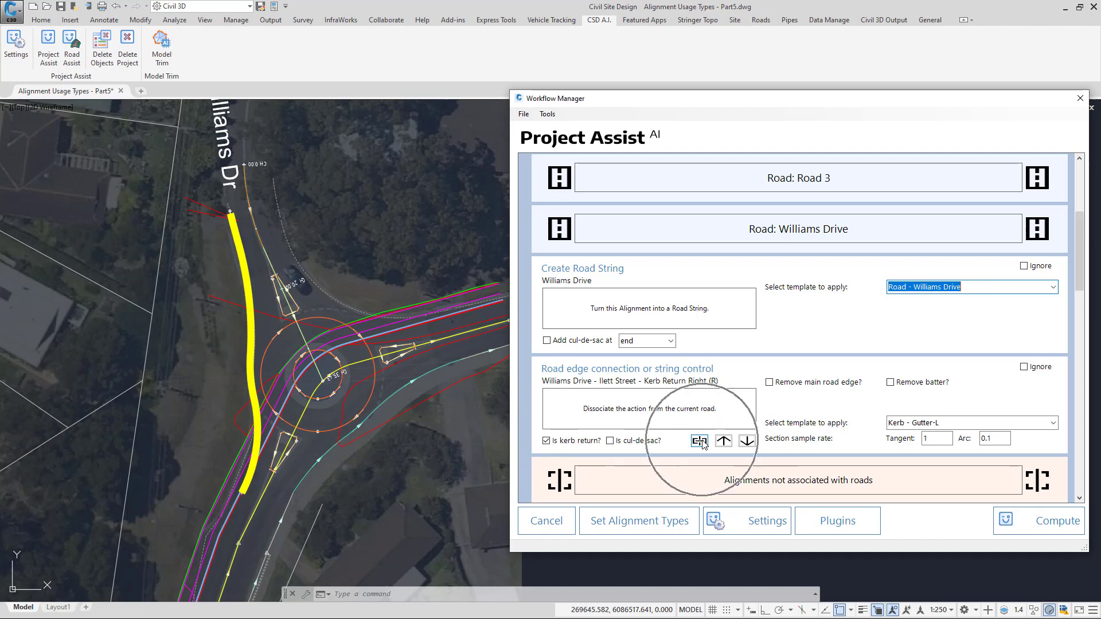
{"action": "key", "text": "ctrl"}
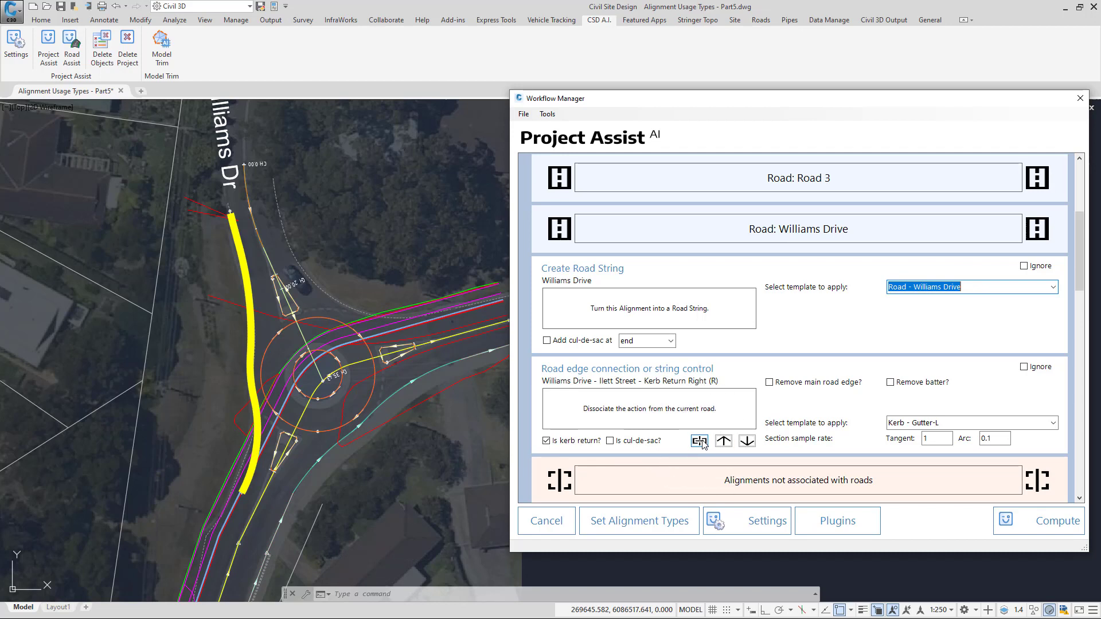
{"action": "key", "text": "ctrl"}
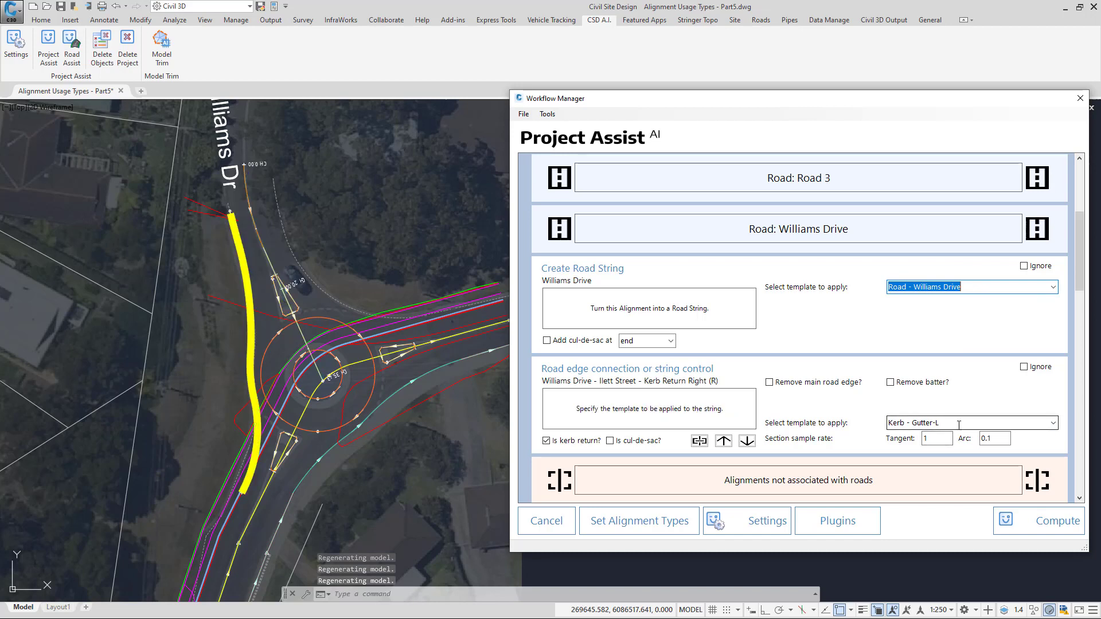
- Review the string type, reference surface, template and sample rate settings for the three islands and the Roundabout - Inner string
{"action": "left_click_drag", "start_coordinate": [1080, 252], "coordinate": [1085, 322]}
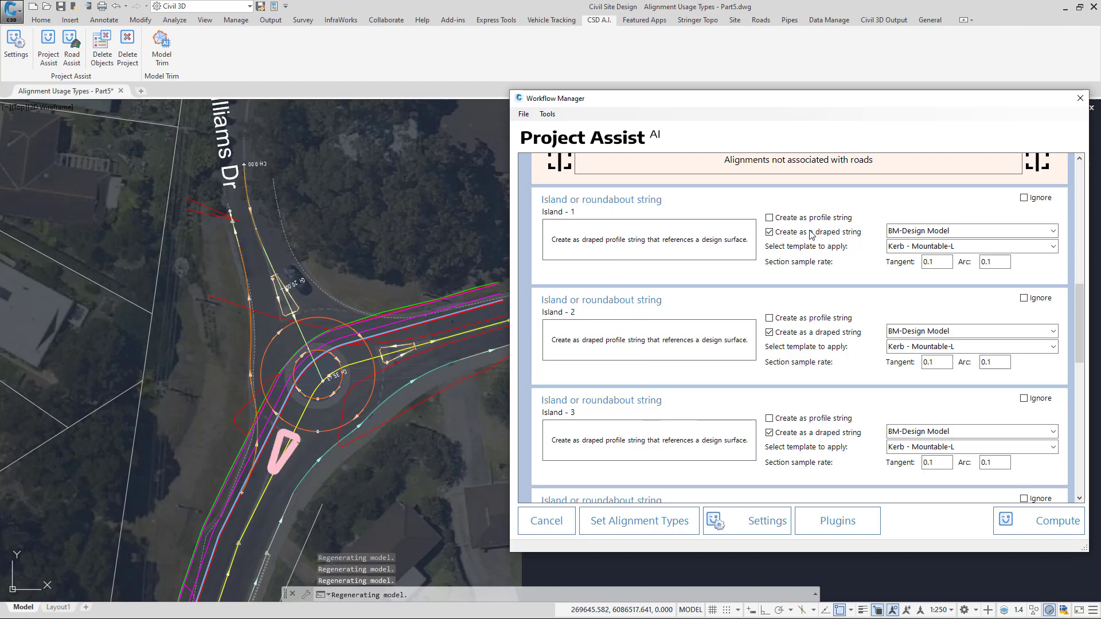
{"action": "mouse_move", "coordinate": [836, 238]}
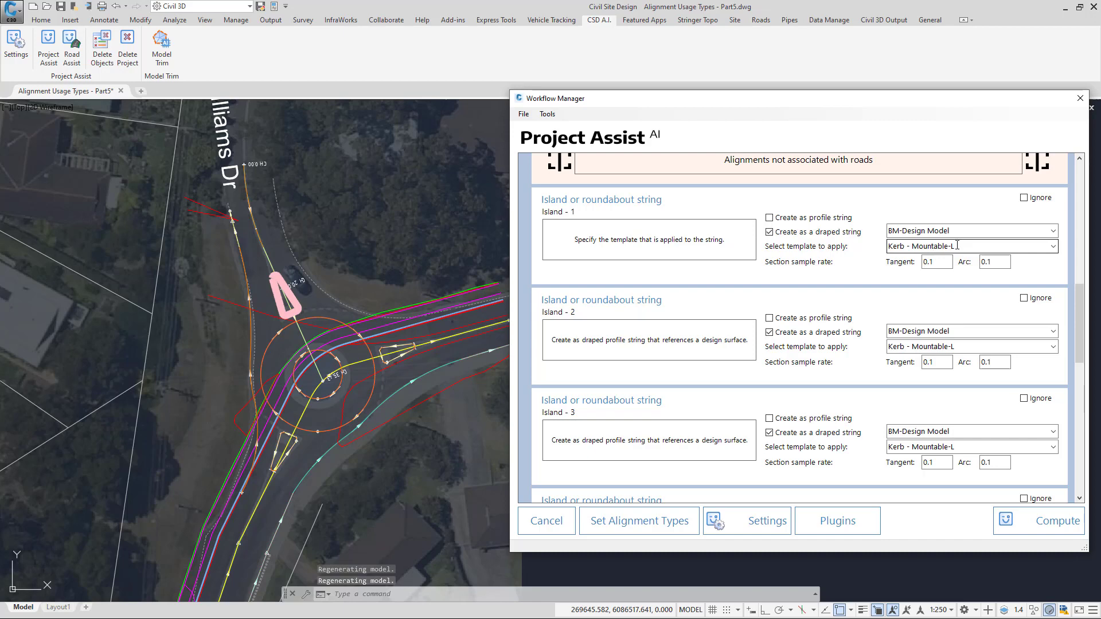
{"action": "left_click", "coordinate": [1041, 249]}
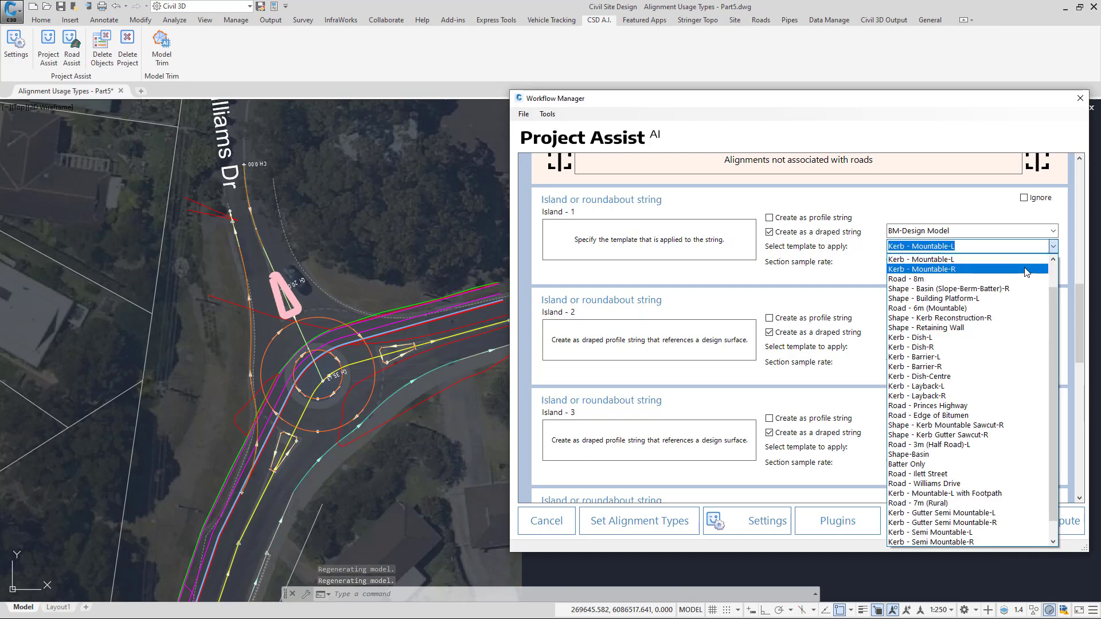
{"action": "left_click", "coordinate": [978, 218]}
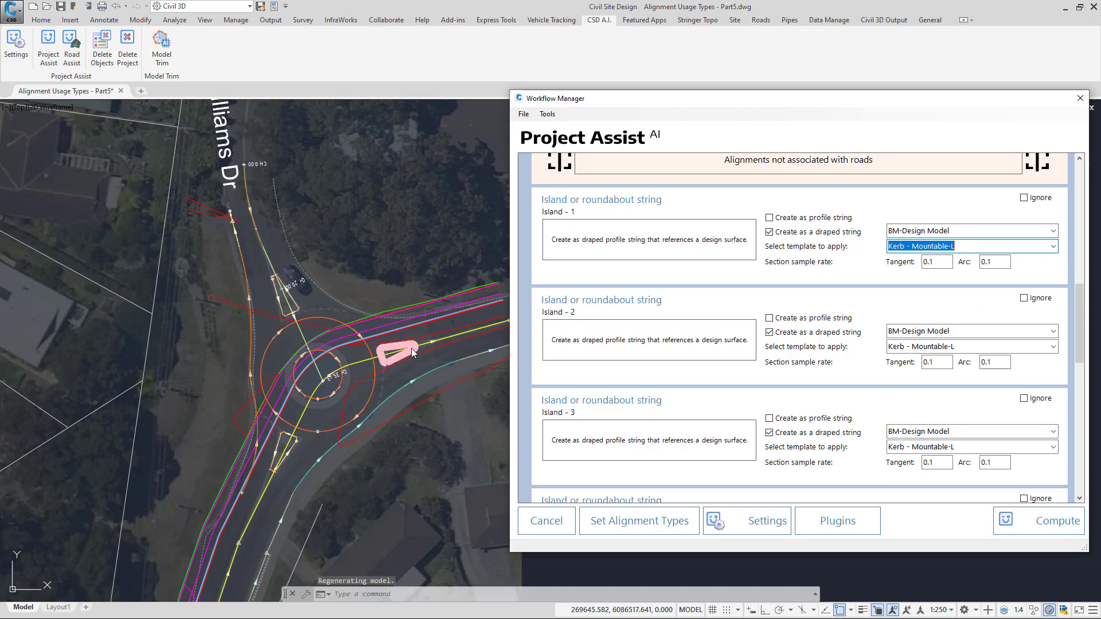
{"action": "left_click_drag", "start_coordinate": [934, 263], "coordinate": [927, 262]}
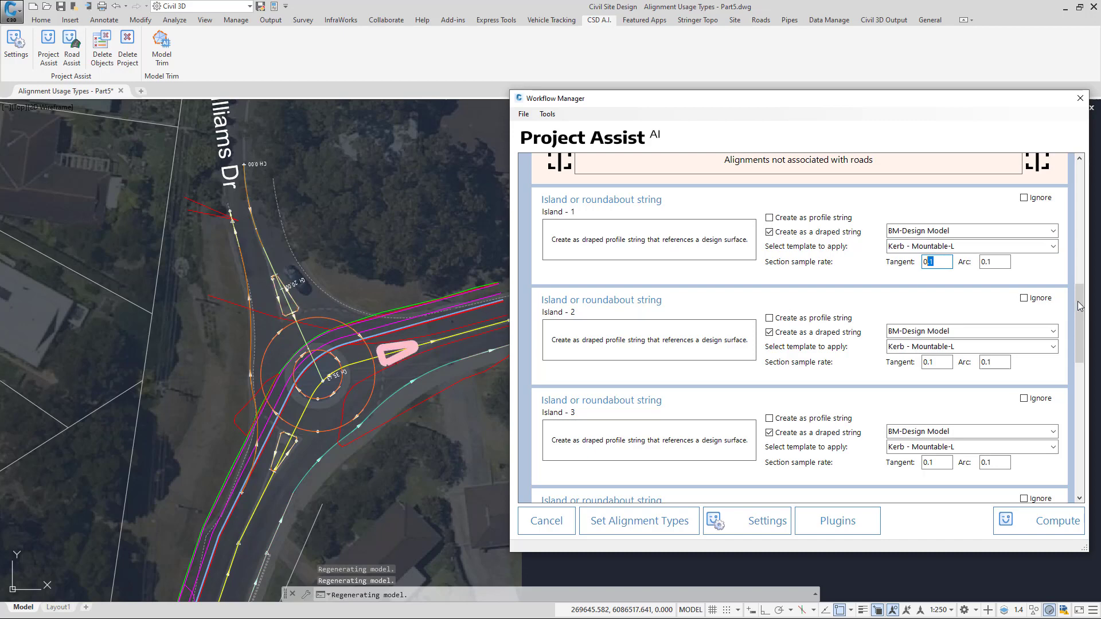
{"action": "left_click_drag", "start_coordinate": [1078, 301], "coordinate": [1089, 367]}
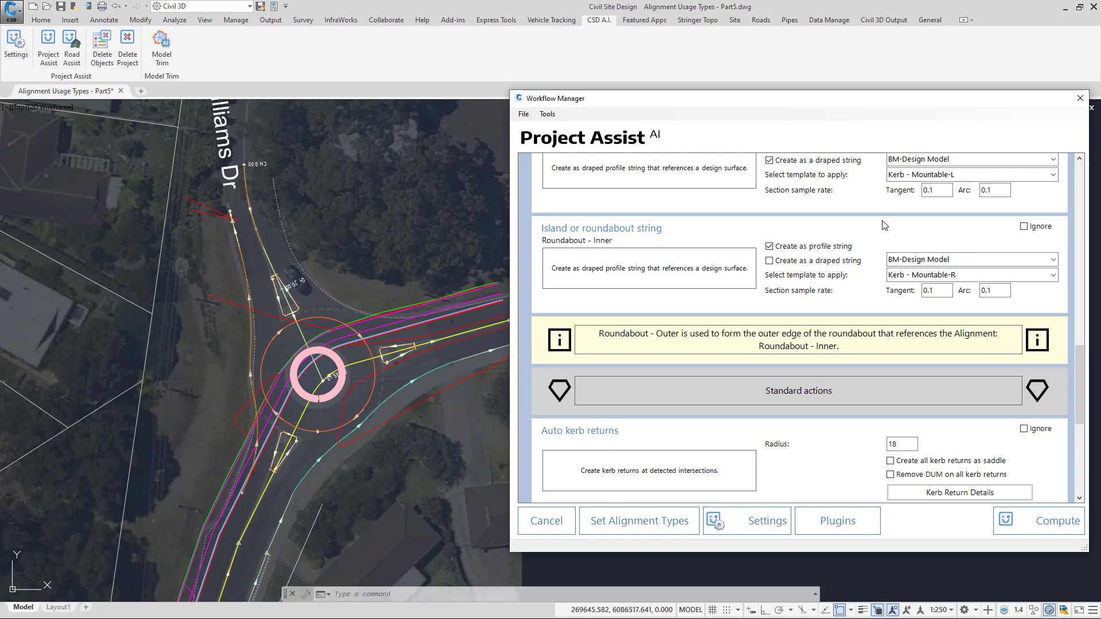
{"action": "mouse_move", "coordinate": [794, 243]}
{"action": "left_click", "coordinate": [1053, 276]}
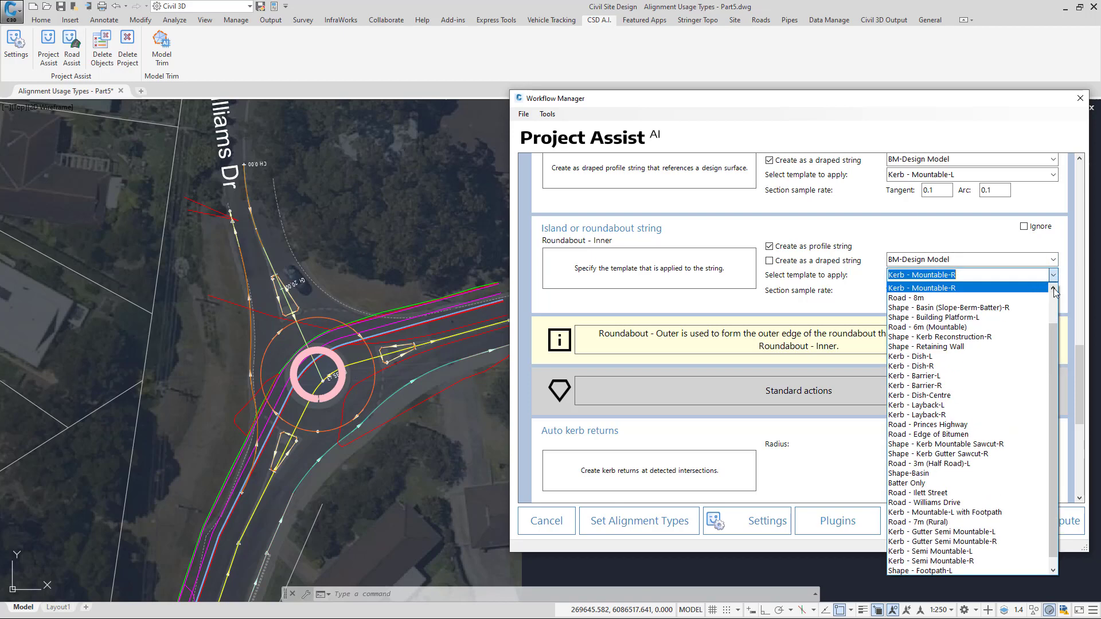
{"action": "left_click", "coordinate": [1067, 277]}
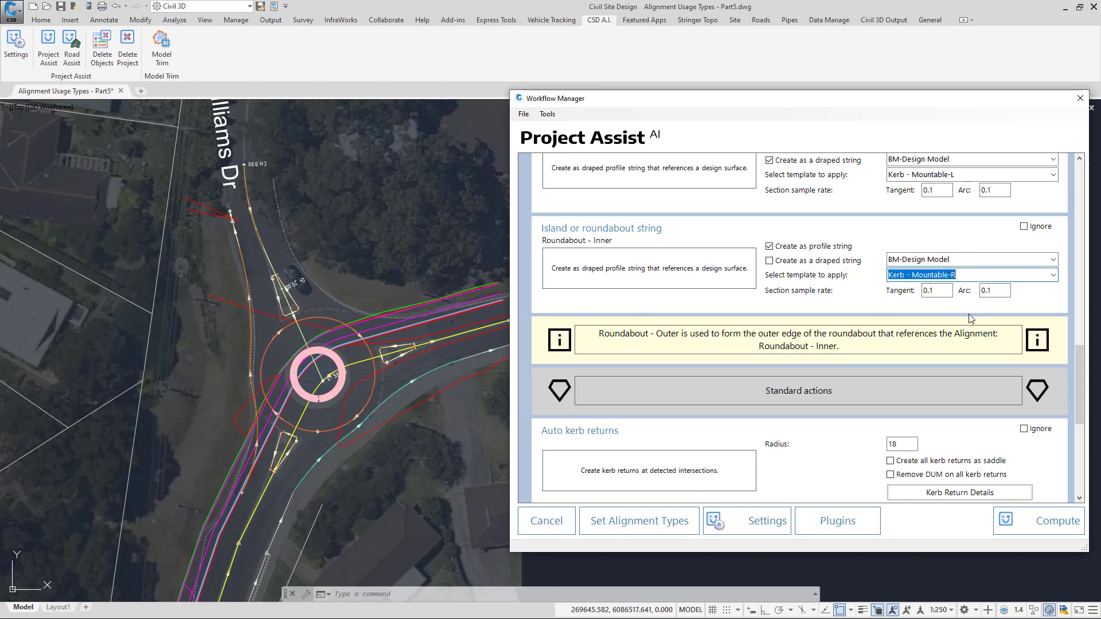
- Review the auto kerb return radius and compute the workflow as a thread named "Roundabout and Islands"
{"action": "scroll", "coordinate": [1001, 326], "scroll_direction": "down", "scroll_amount": 3}
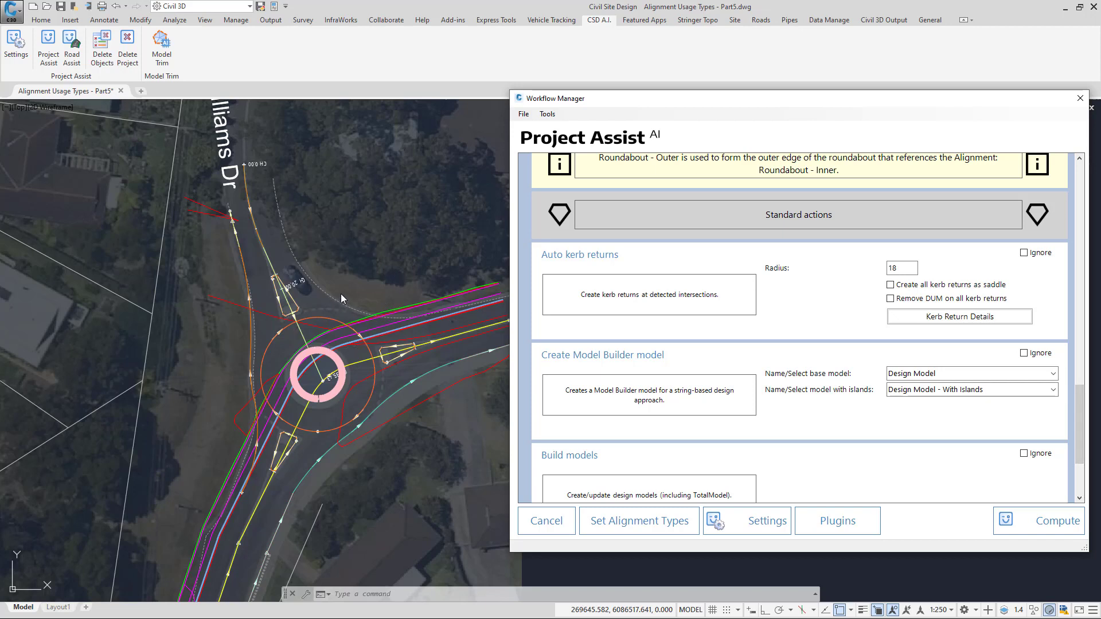
{"action": "double_click", "coordinate": [897, 268]}
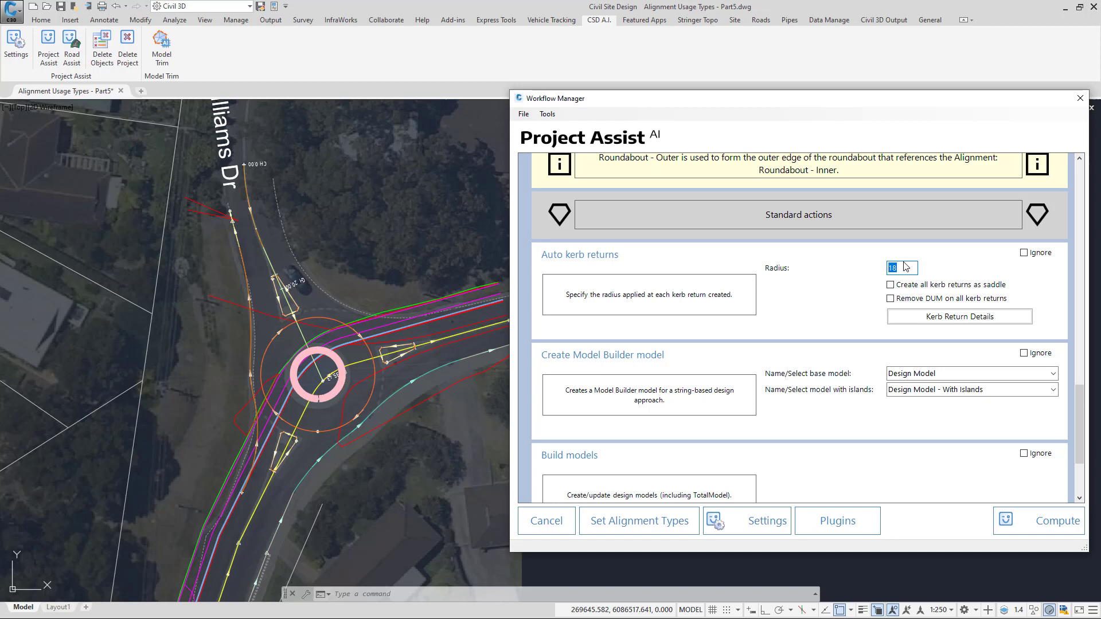
{"action": "left_click", "coordinate": [1005, 519]}
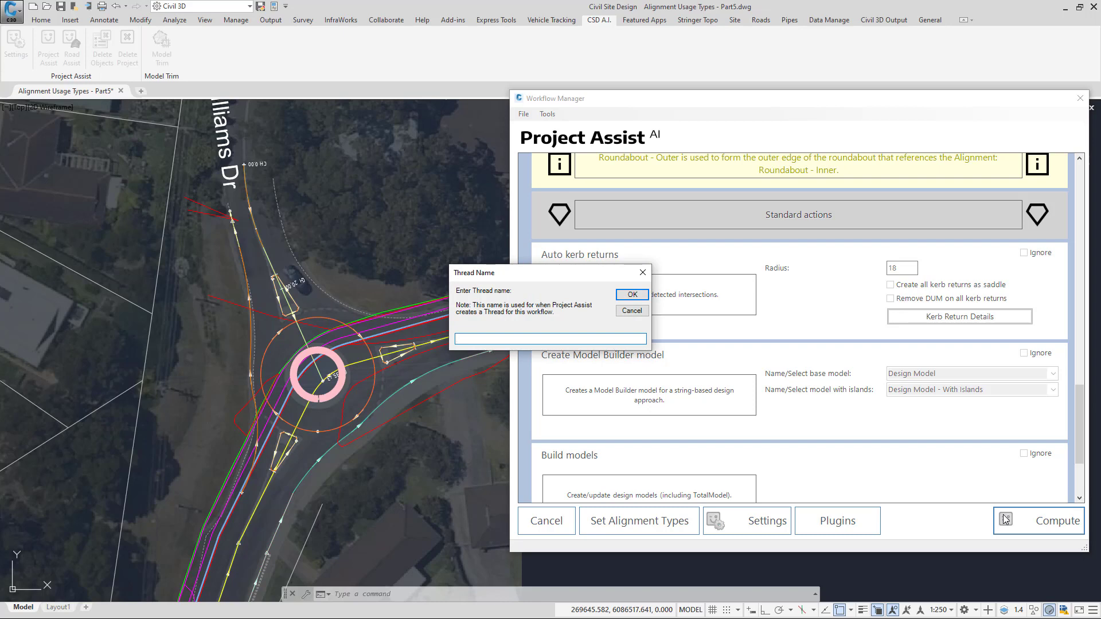
{"action": "type", "text": "Roundabout and Islands"}
{"action": "key", "text": "Return"}
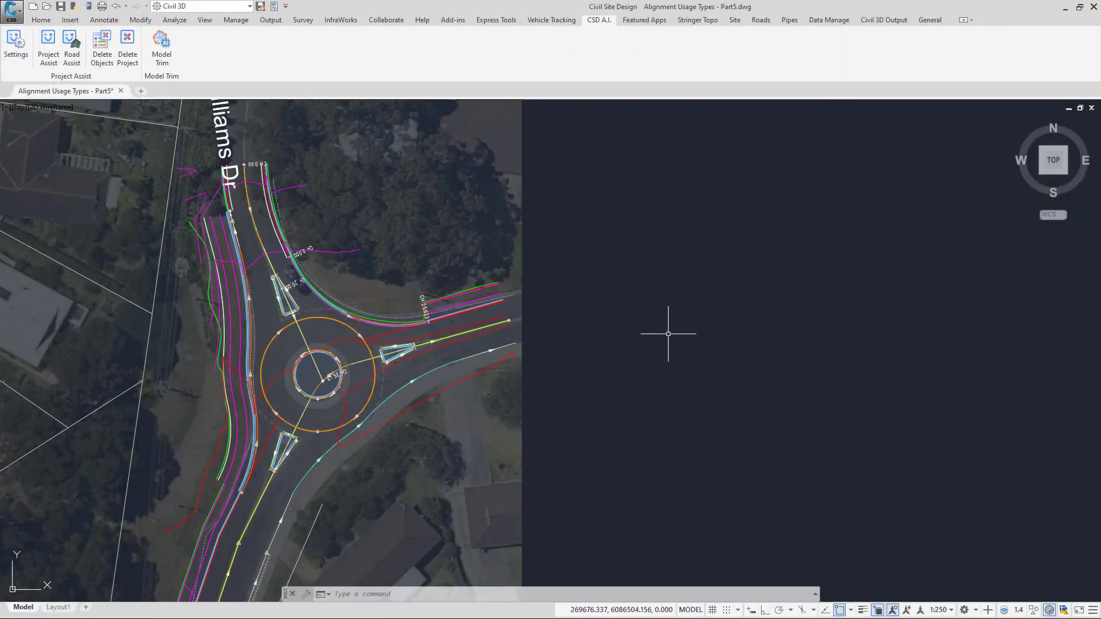
- Turn on the mesh display of the TotalModel surface
{"action": "scroll", "coordinate": [258, 348], "scroll_direction": "up", "scroll_amount": 2}
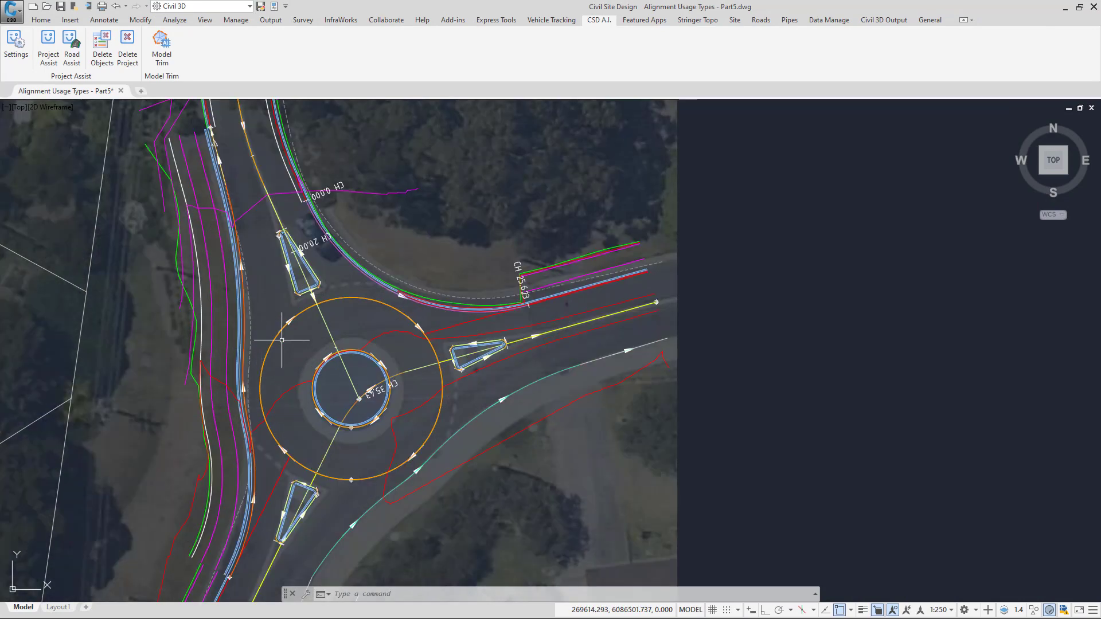
{"action": "scroll", "coordinate": [374, 279], "scroll_direction": "down", "scroll_amount": 2}
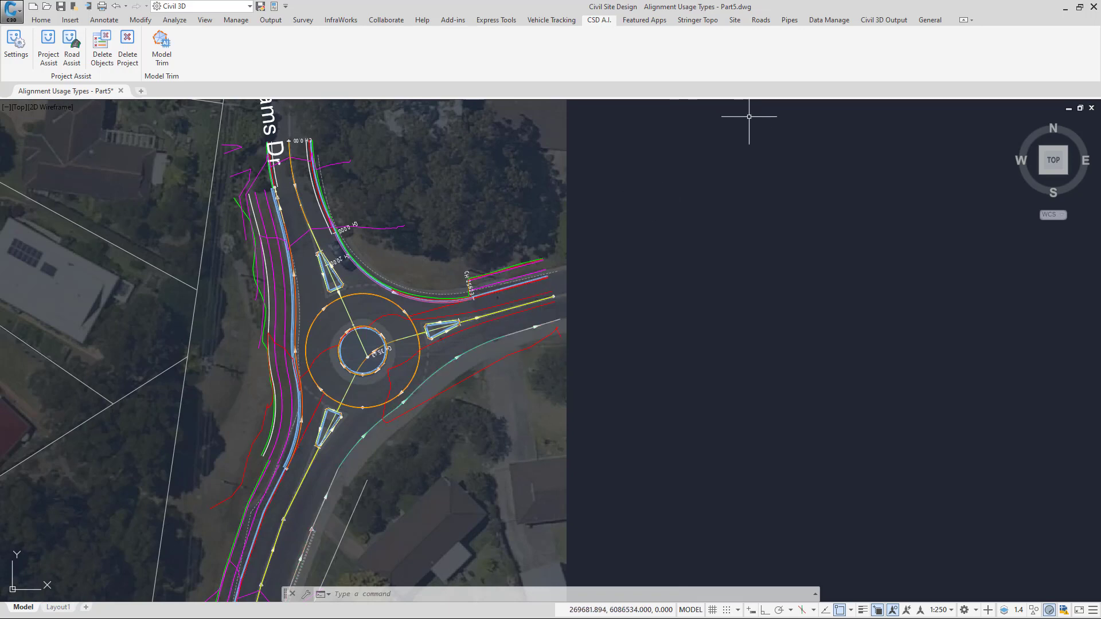
{"action": "left_click", "coordinate": [761, 21]}
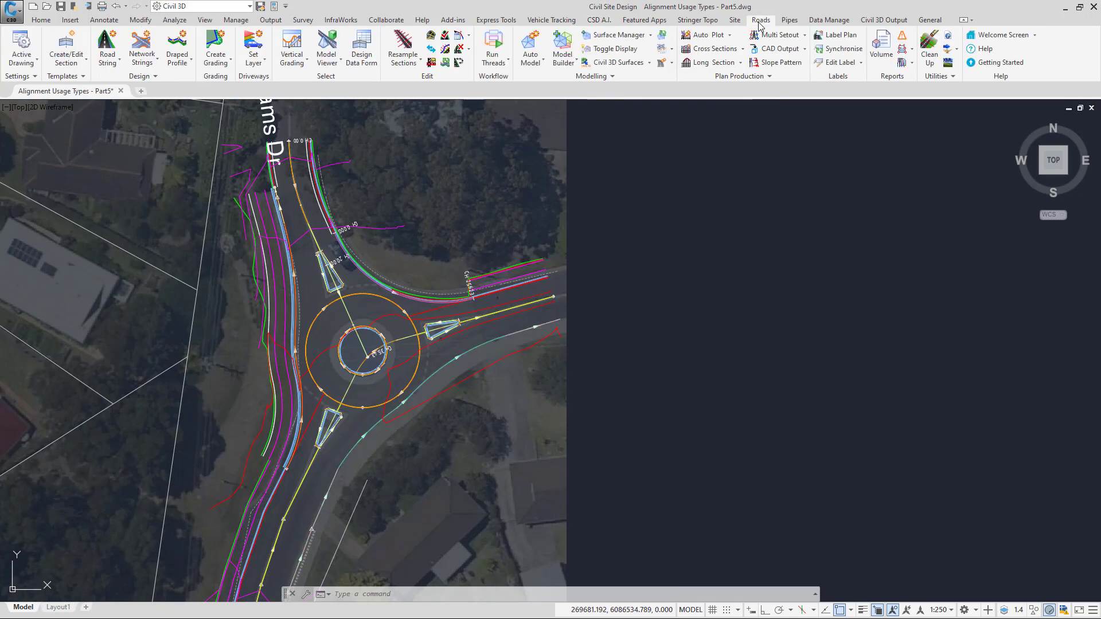
{"action": "left_click", "coordinate": [623, 53]}
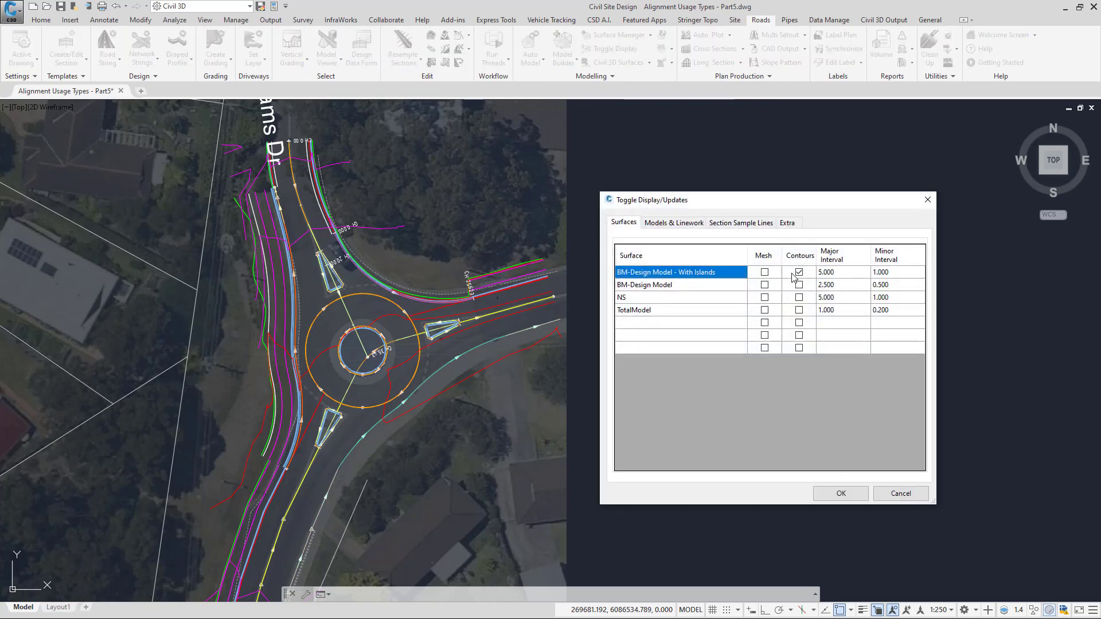
{"action": "left_click", "coordinate": [764, 310]}
{"action": "left_click", "coordinate": [833, 493]}
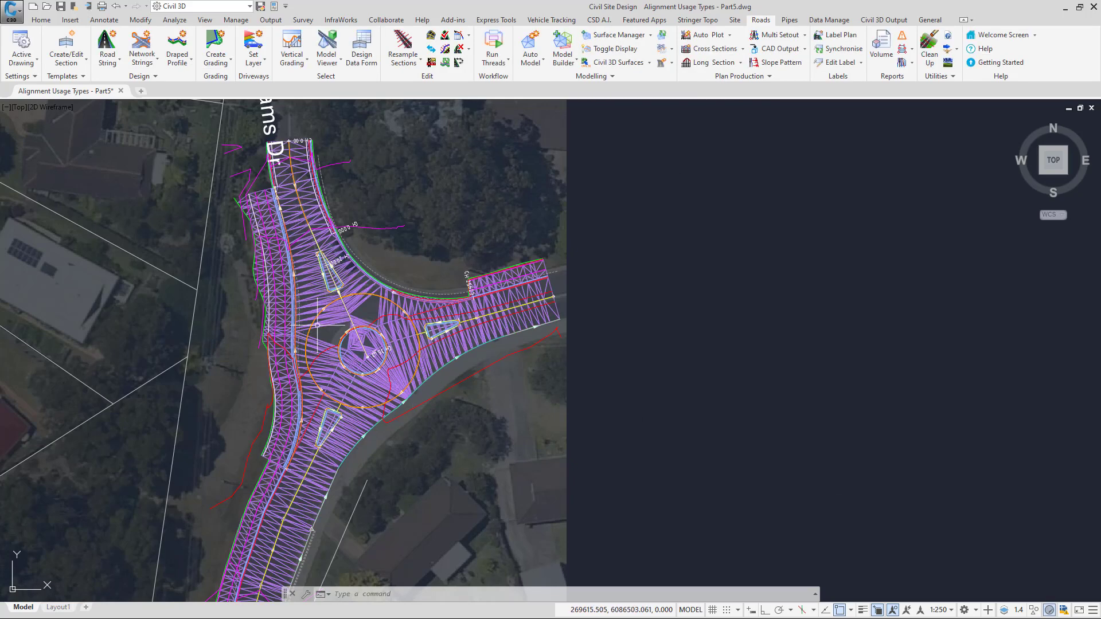
- Turn on the mesh of the BM-Design Model - With Islands surface and turn off the TotalModel mesh
{"action": "scroll", "coordinate": [273, 361], "scroll_direction": "up", "scroll_amount": 2}
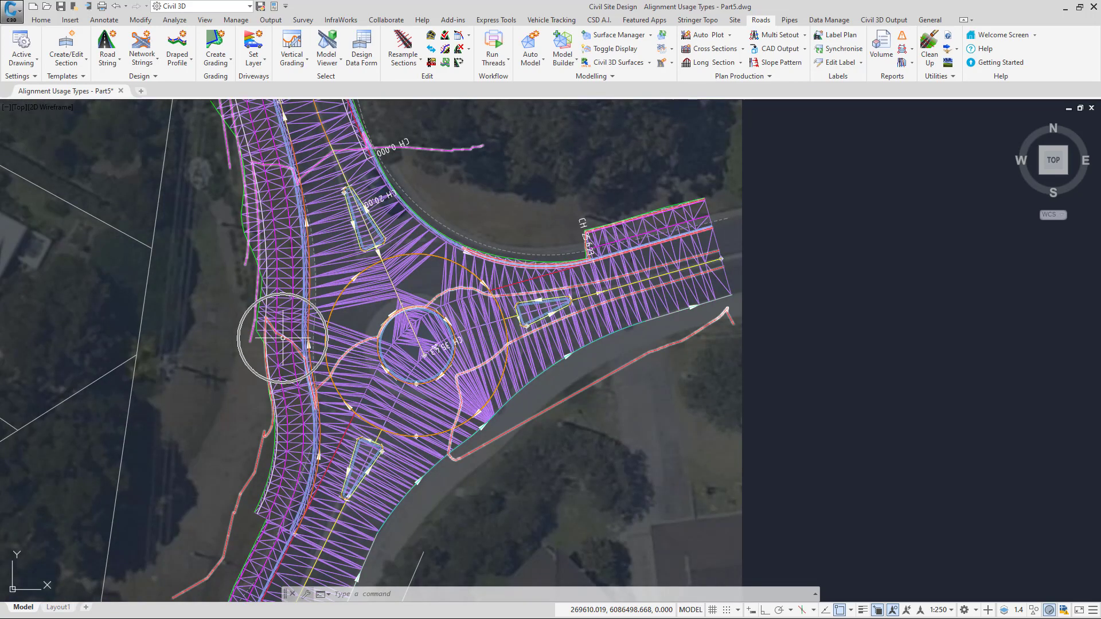
{"action": "middle_click_drag", "start_coordinate": [670, 222], "coordinate": [678, 291]}
{"action": "mouse_move", "coordinate": [650, 301]}
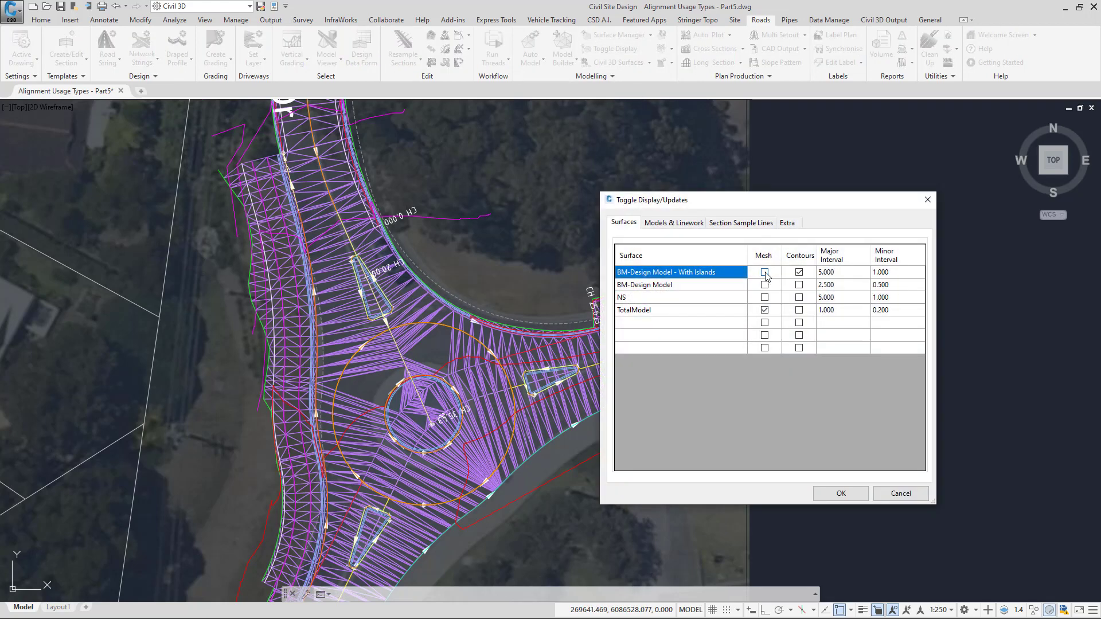
{"action": "left_click", "coordinate": [765, 272]}
{"action": "left_click", "coordinate": [764, 310]}
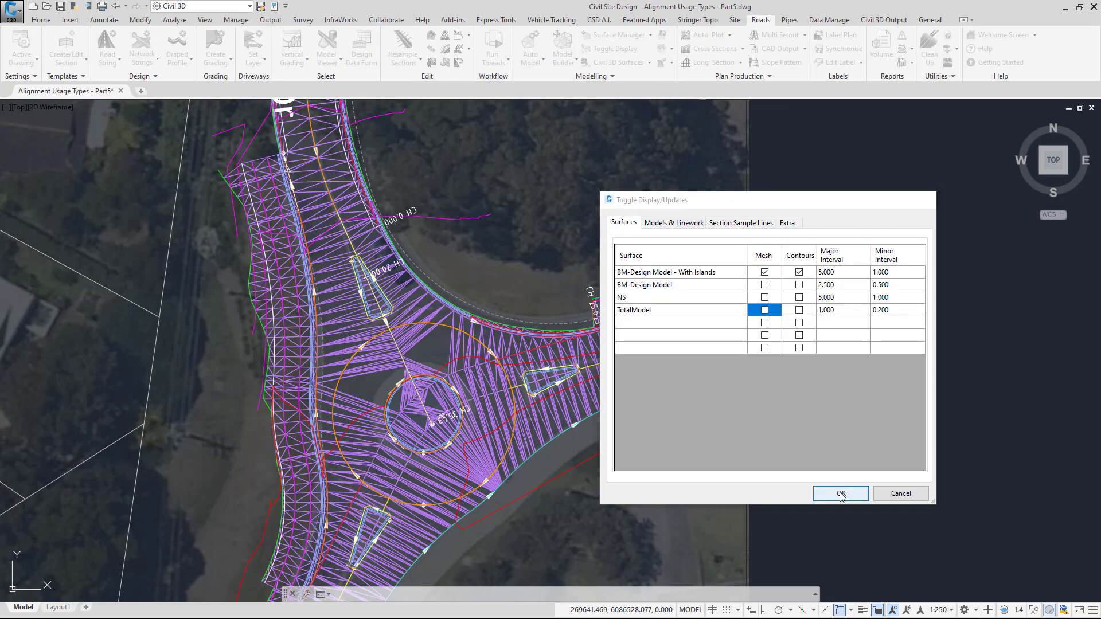
{"action": "left_click", "coordinate": [840, 493]}
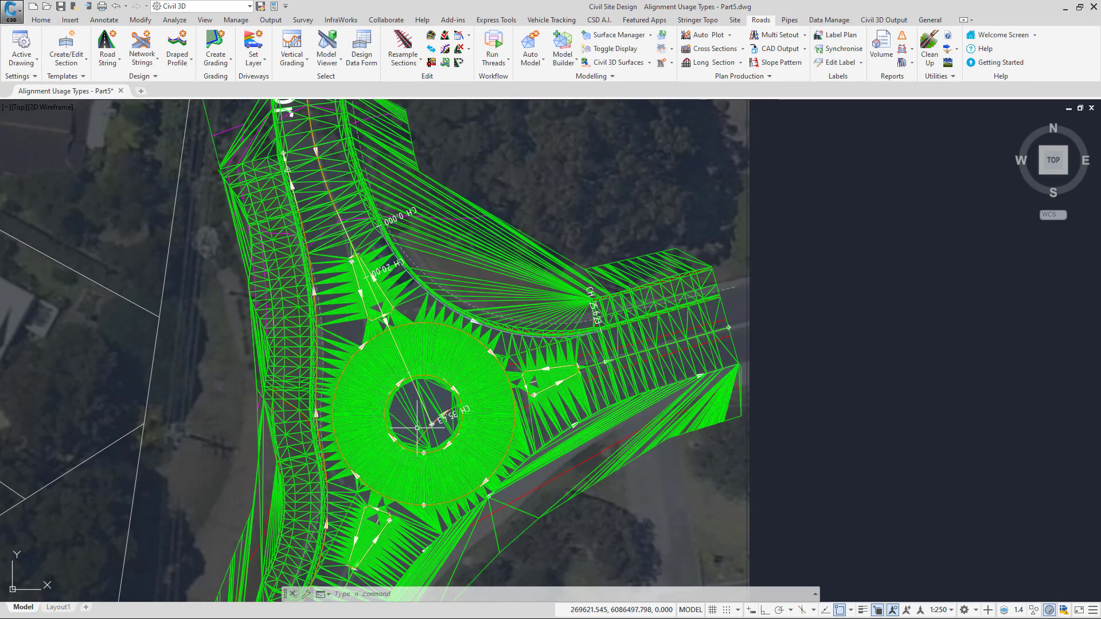
- Inspect the roundabout mesh and review the surface, template and spacing settings of the island draped strings
{"action": "scroll", "coordinate": [393, 384], "scroll_direction": "up", "scroll_amount": 2}
{"action": "middle_click_drag", "start_coordinate": [572, 415], "coordinate": [527, 354]}
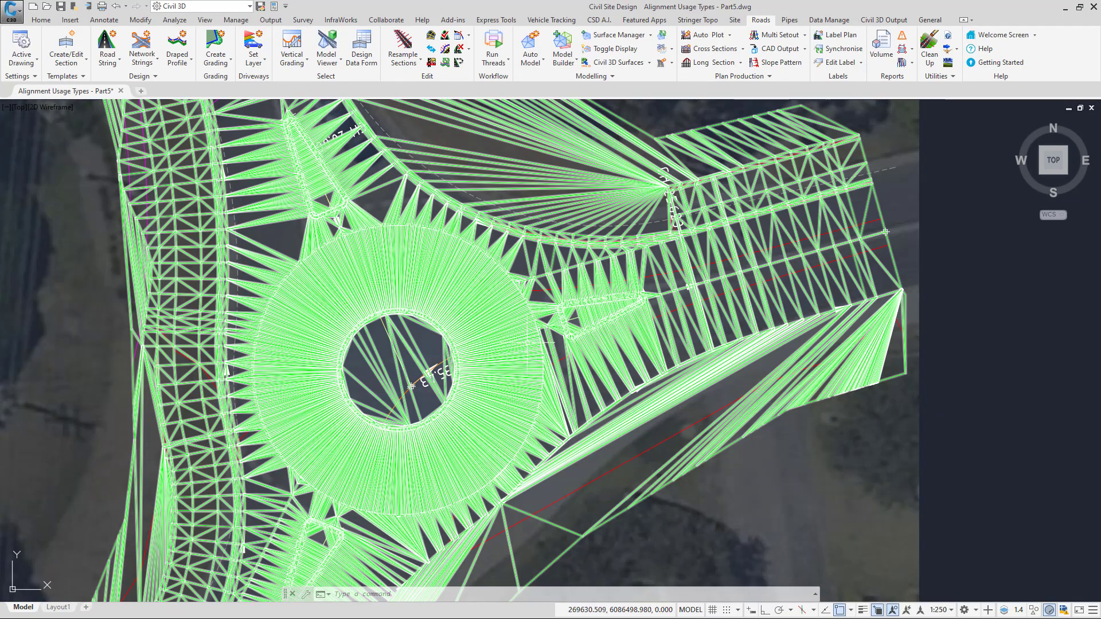
{"action": "middle_click_drag", "start_coordinate": [469, 214], "coordinate": [466, 252]}
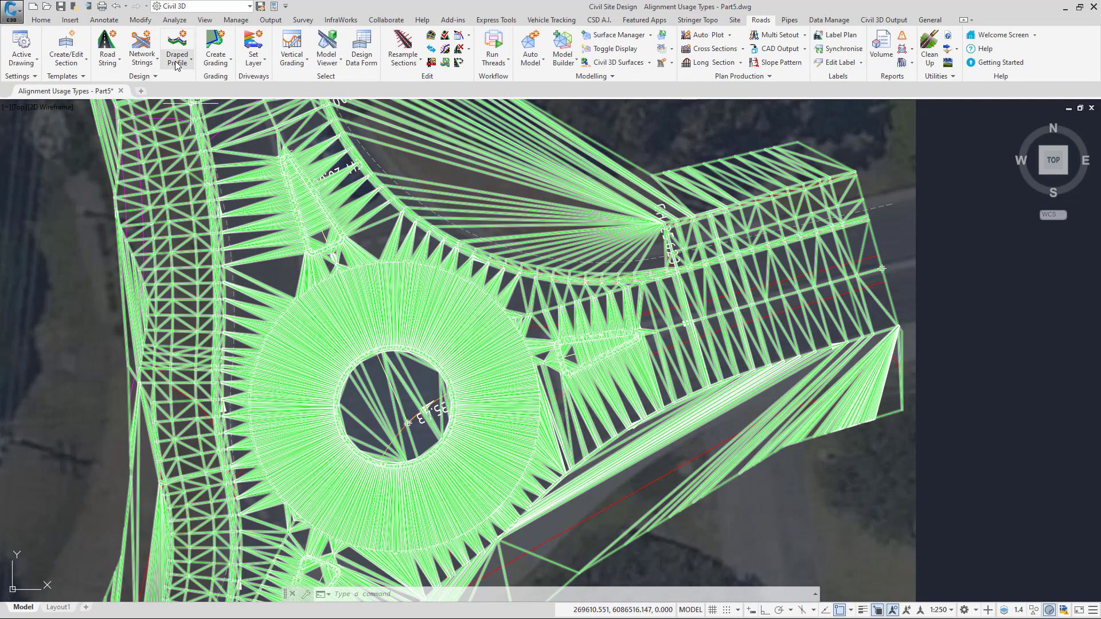
{"action": "left_click", "coordinate": [176, 62]}
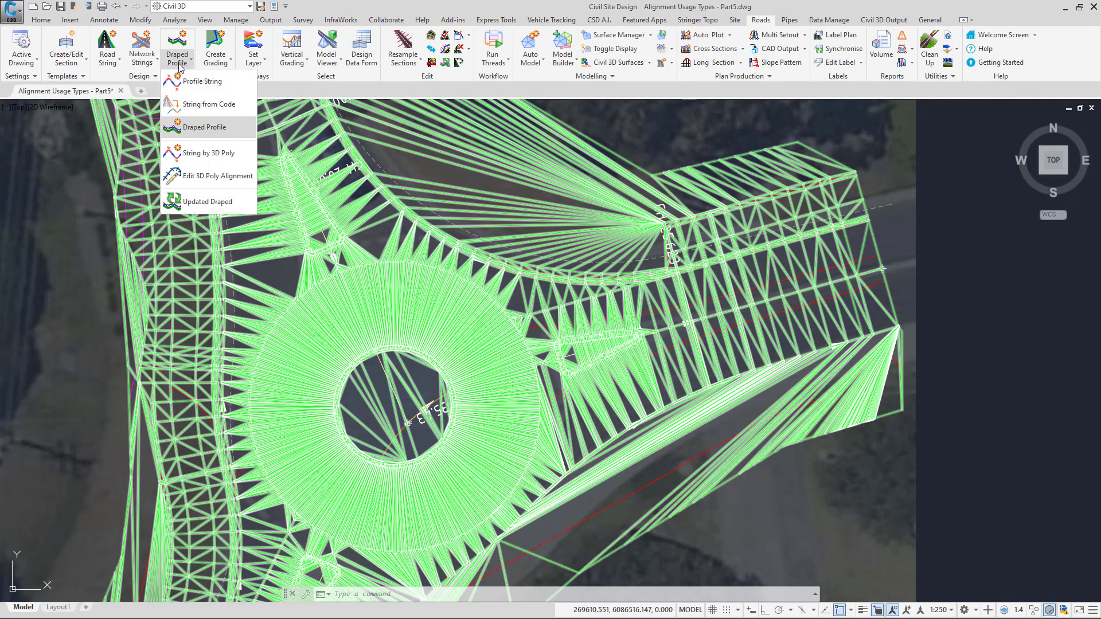
{"action": "left_click", "coordinate": [232, 126]}
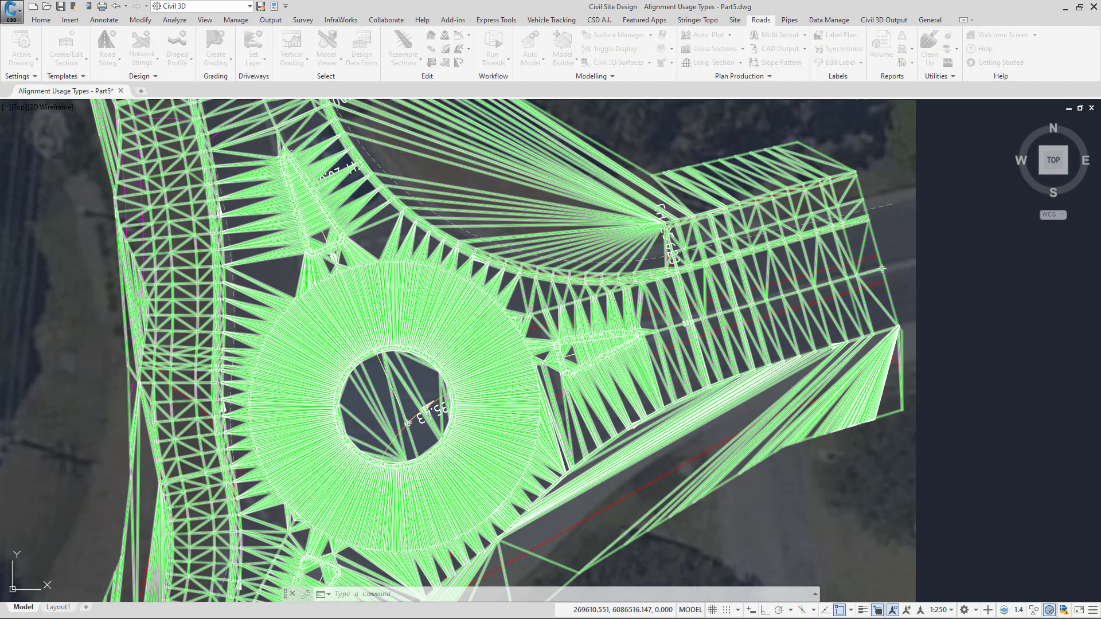
{"action": "left_click", "coordinate": [277, 200]}
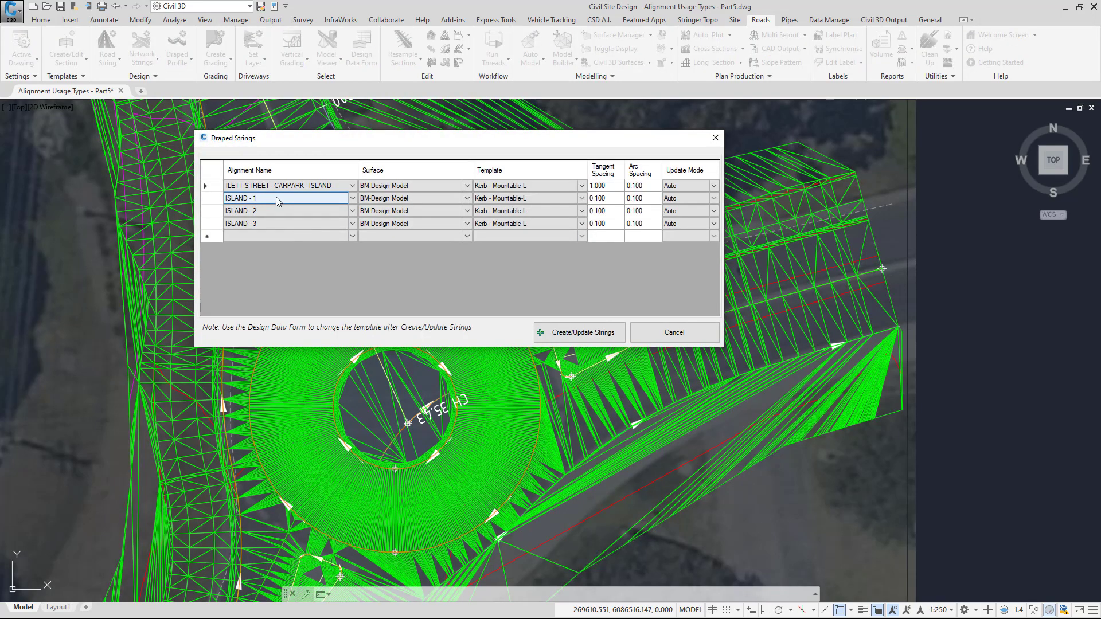
{"action": "left_click", "coordinate": [398, 199]}
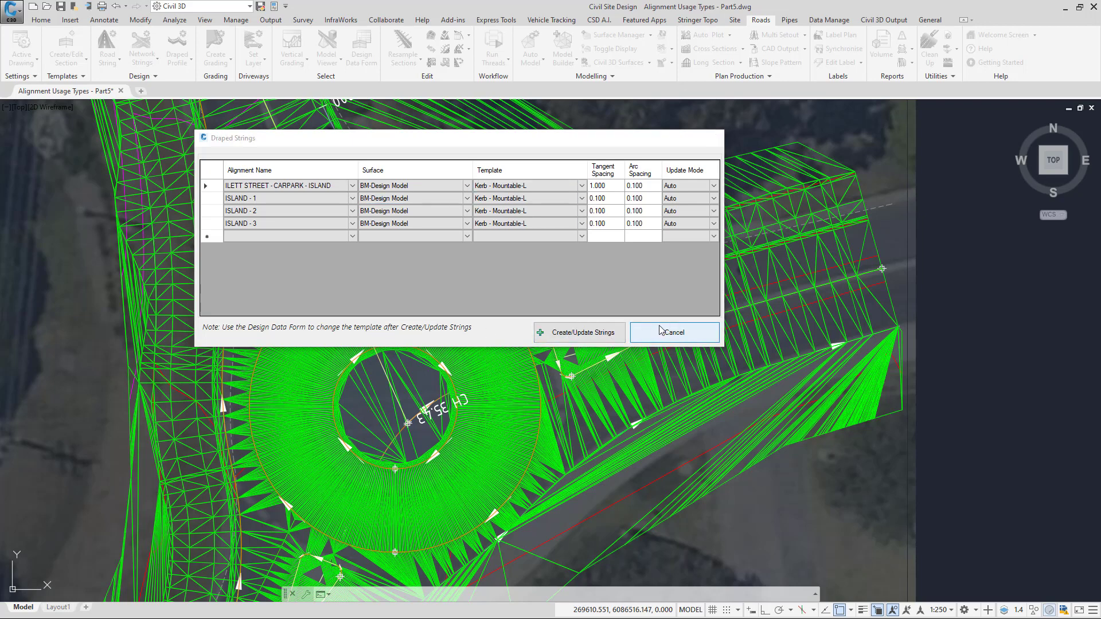
{"action": "left_click", "coordinate": [665, 333]}
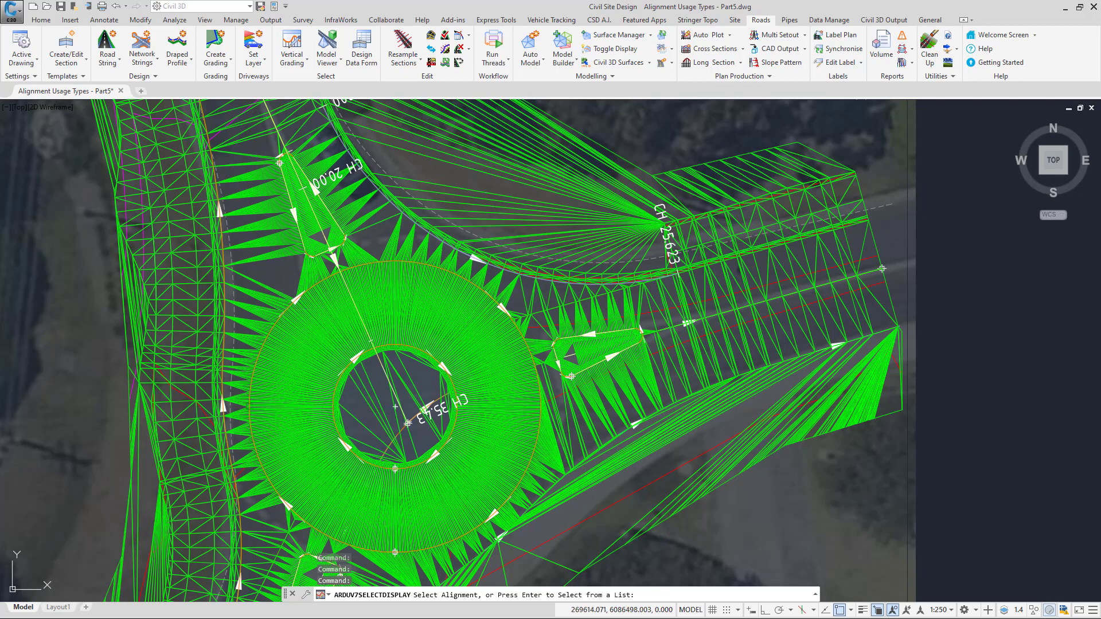
- Examine the vertical grading of the Roundabout - Outer string and the reference surface entry in its Auto Profile
{"action": "key", "text": "Return"}
{"action": "left_click", "coordinate": [630, 379]}
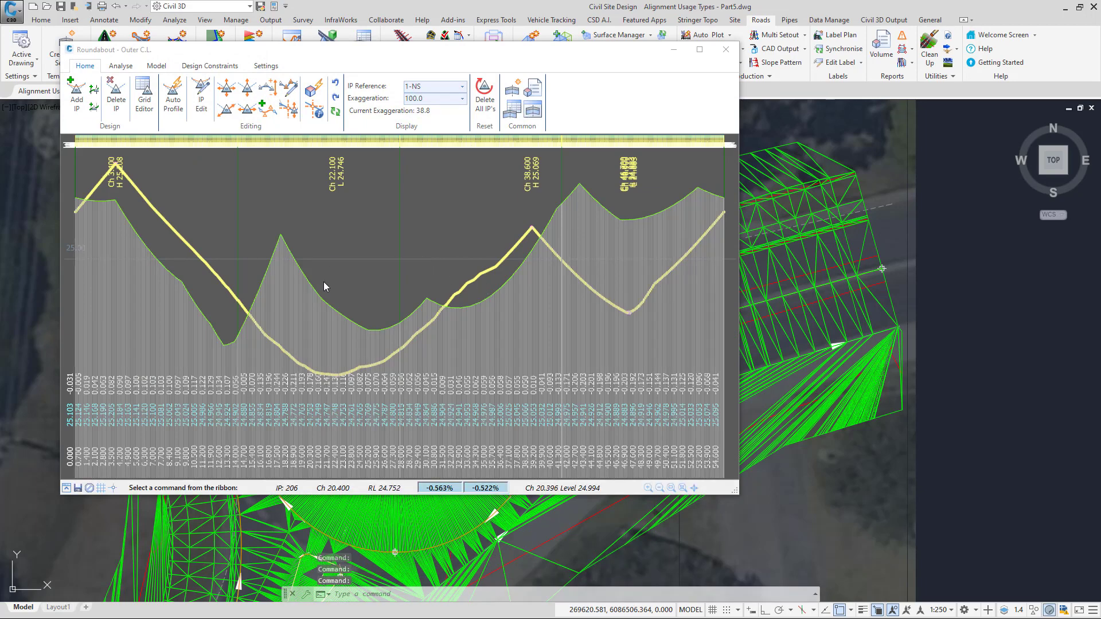
{"action": "left_click", "coordinate": [171, 98]}
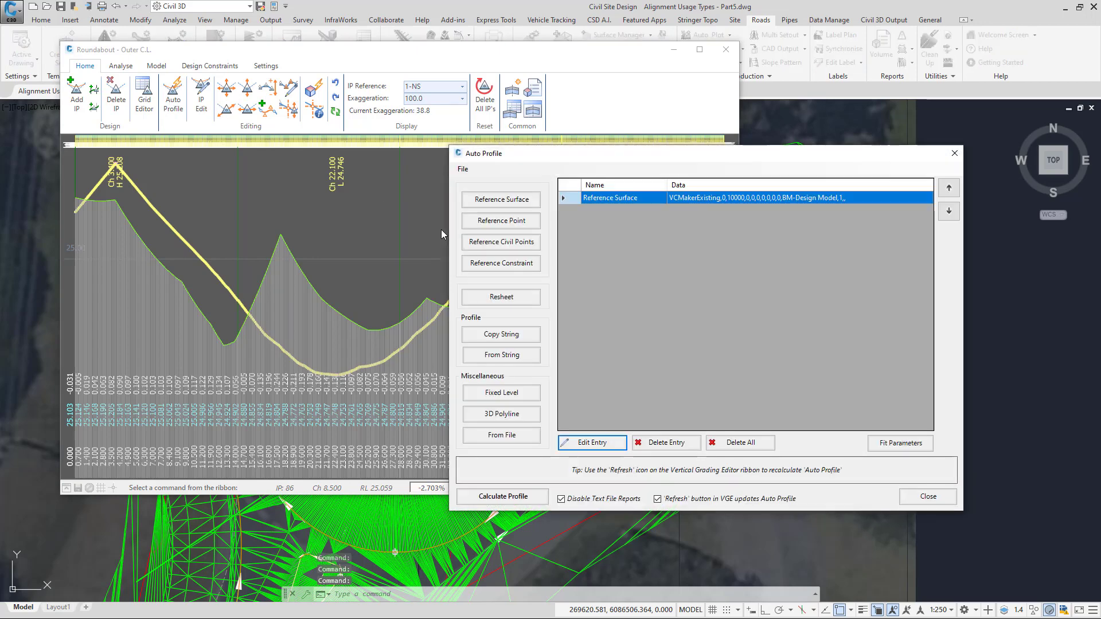
{"action": "double_click", "coordinate": [737, 200]}
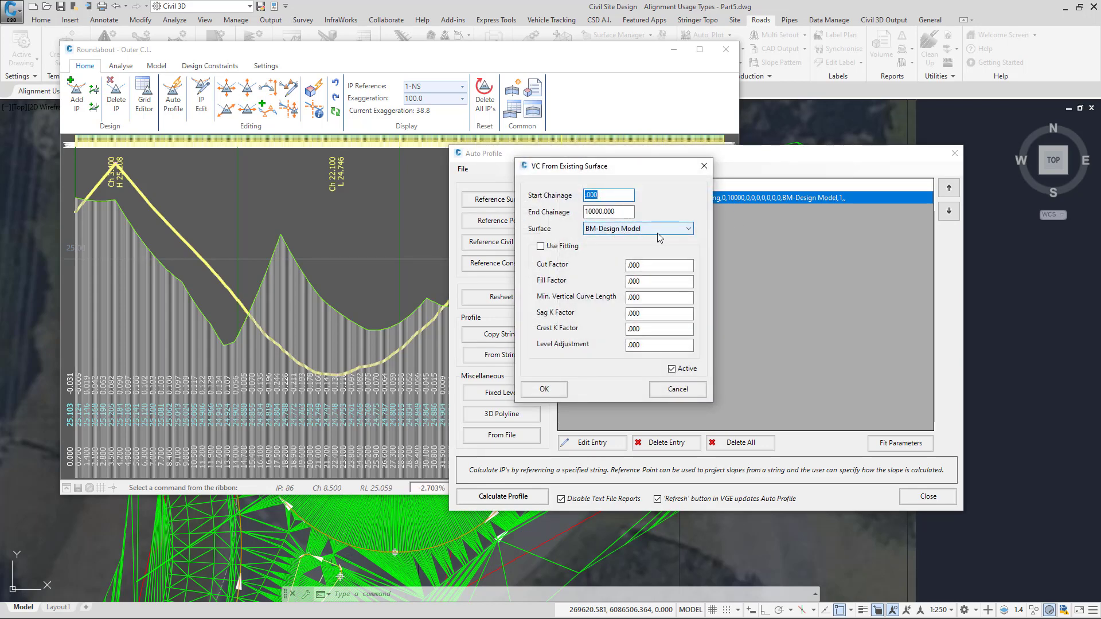
{"action": "left_click", "coordinate": [678, 389]}
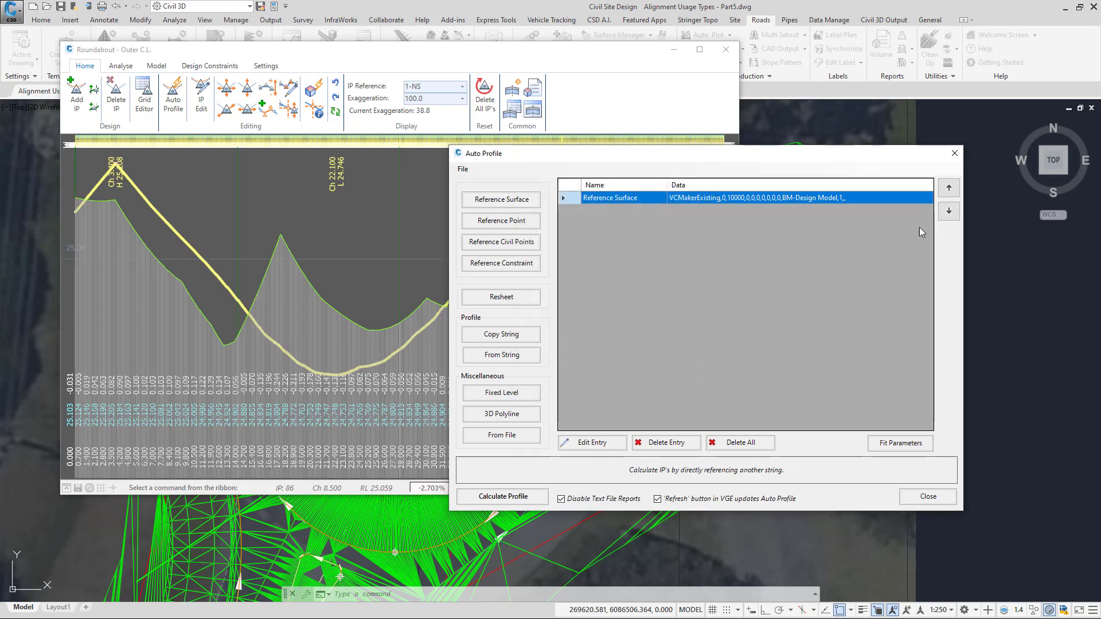
{"action": "left_click", "coordinate": [954, 154]}
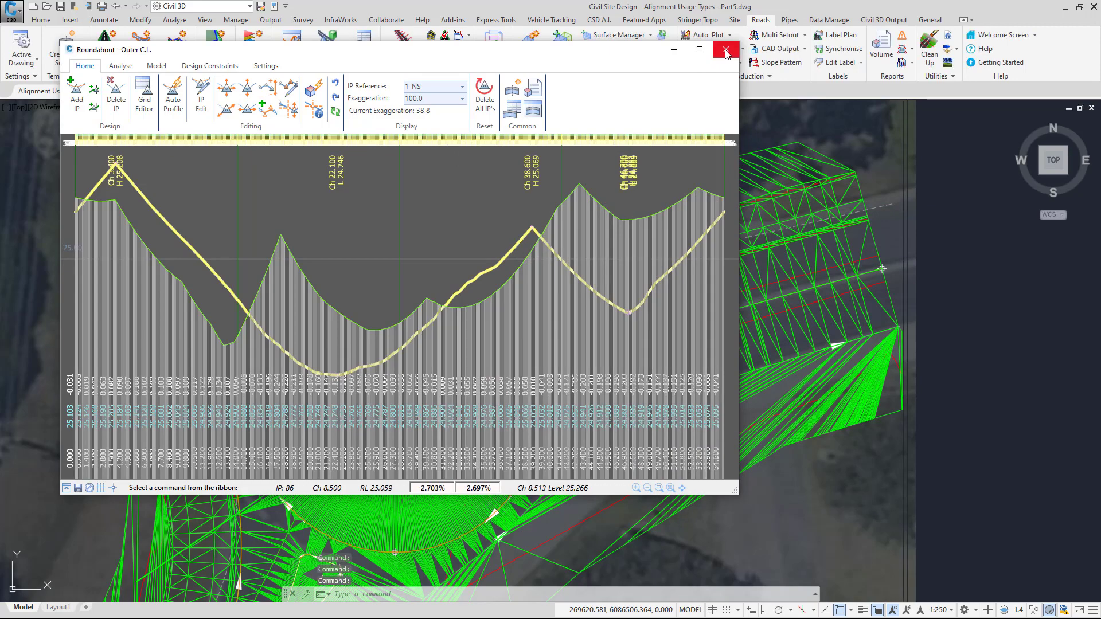
{"action": "left_click", "coordinate": [725, 51]}
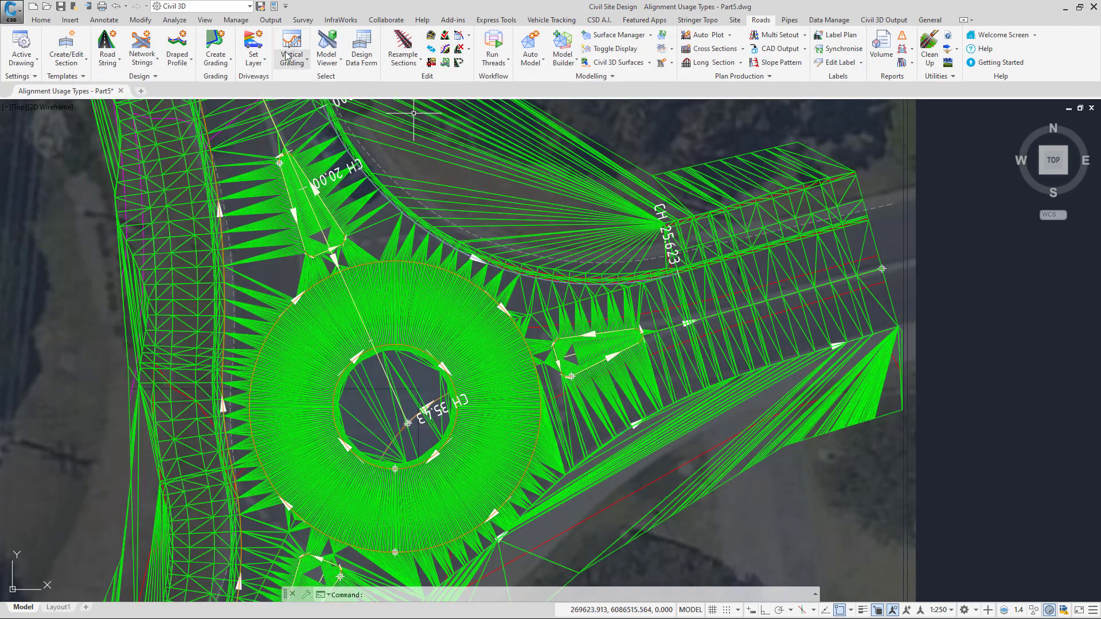
- Review the Roundabout - Inner string's Auto Profile reference point to Roundabout - Outer, accept its settings and recalculate the profile
{"action": "left_click", "coordinate": [378, 346]}
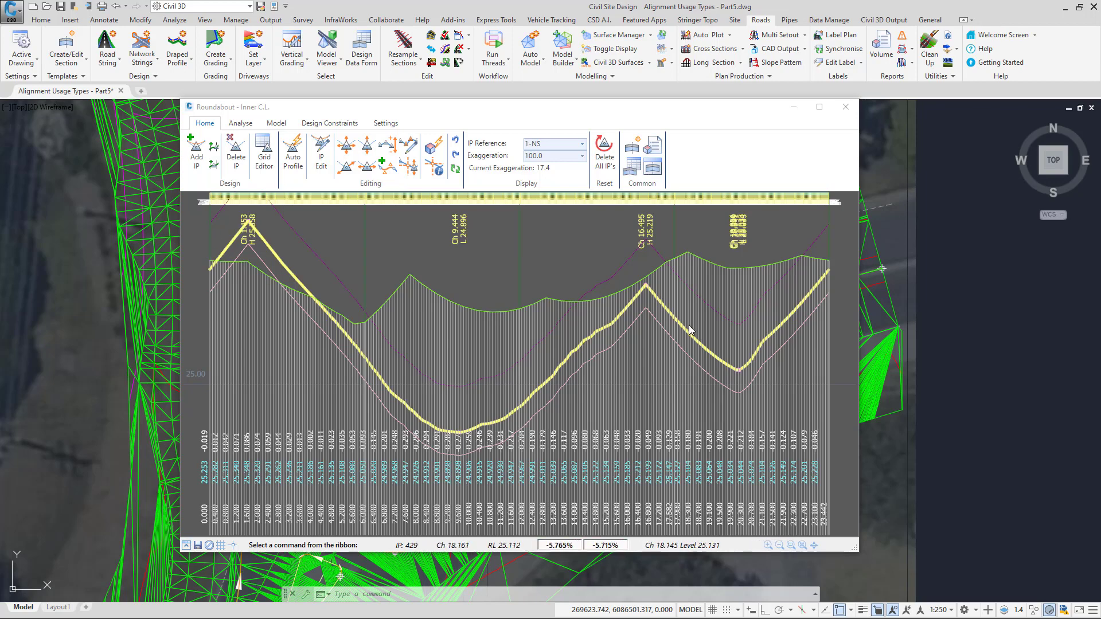
{"action": "left_click", "coordinate": [290, 154]}
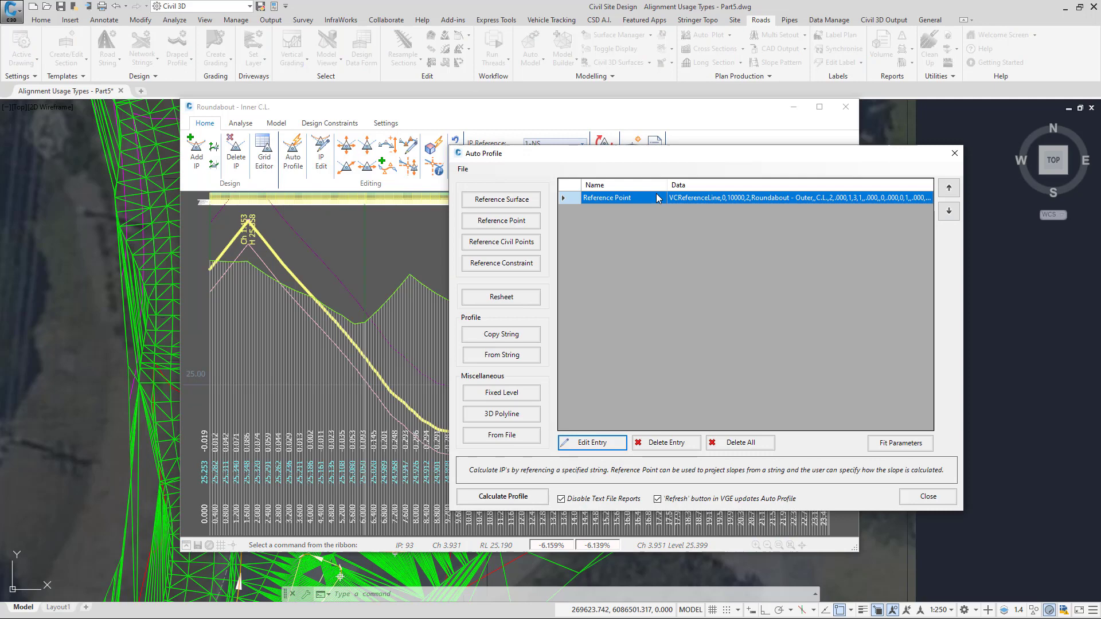
{"action": "left_click", "coordinate": [711, 199]}
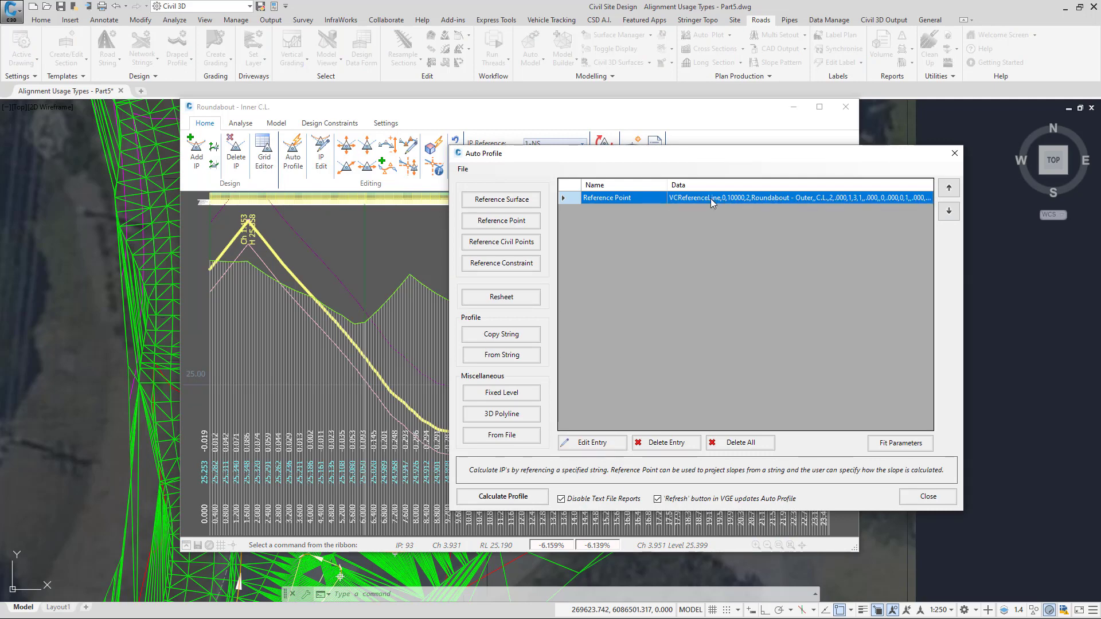
{"action": "double_click", "coordinate": [711, 198]}
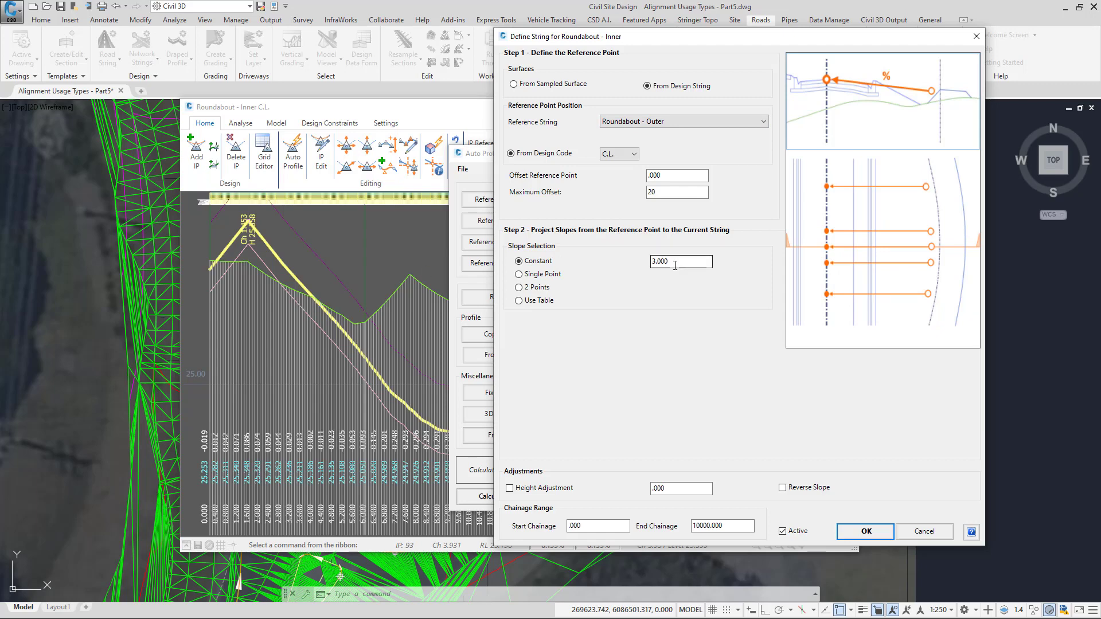
{"action": "left_click", "coordinate": [864, 531]}
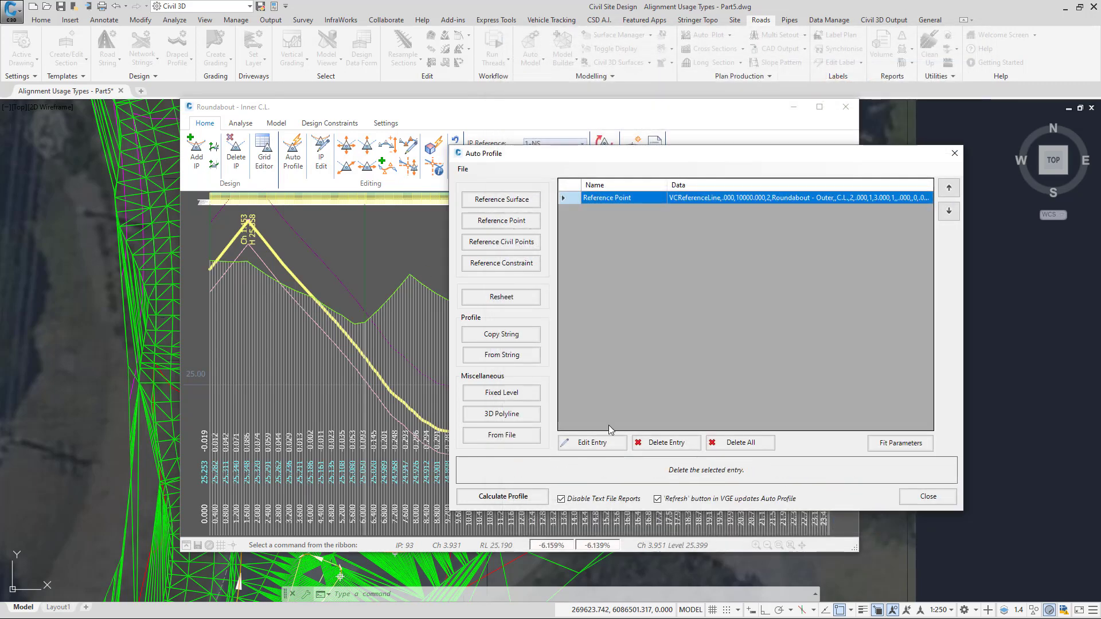
{"action": "left_click", "coordinate": [503, 496]}
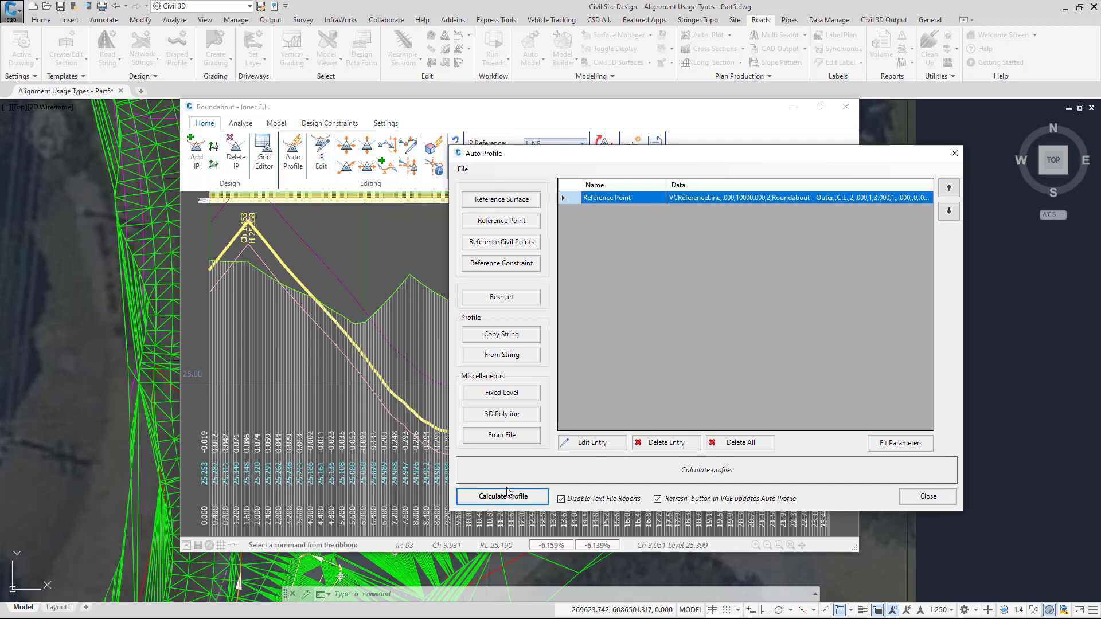
{"action": "left_click", "coordinate": [927, 497]}
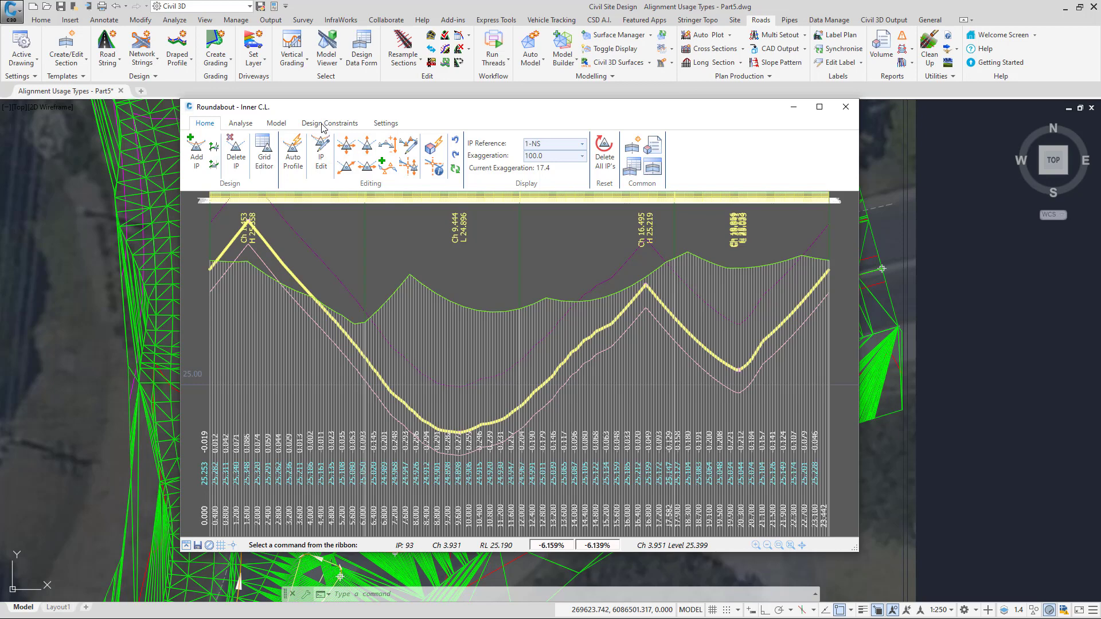
- Examine the lower and upper crossfall design constraints of the Roundabout - Inner string, widening the grading window to read them
{"action": "left_click", "coordinate": [323, 124]}
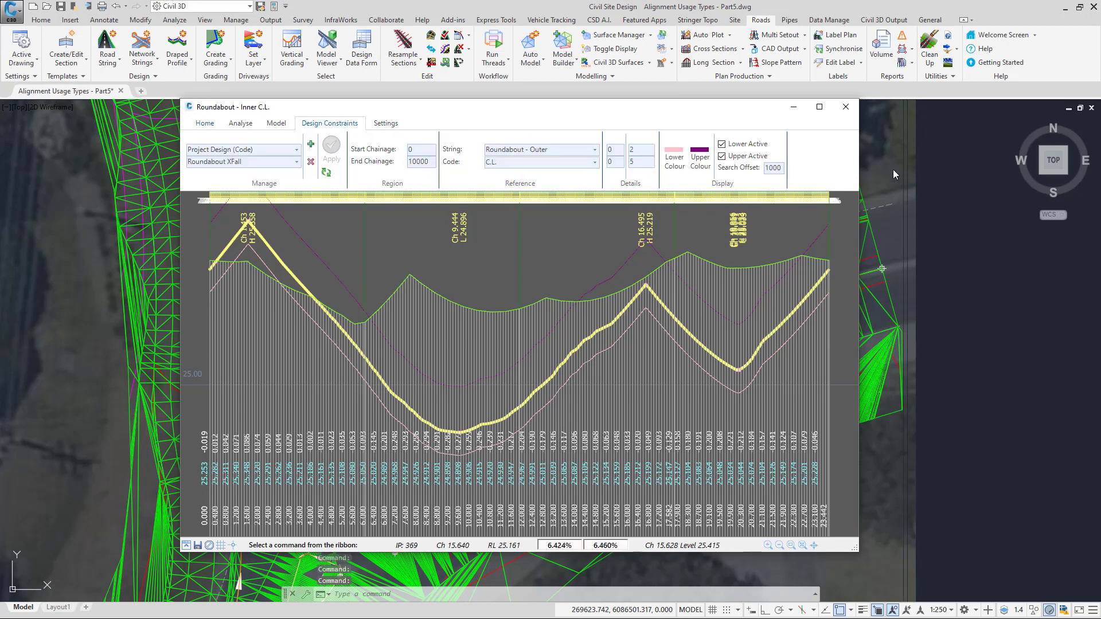
{"action": "left_click_drag", "start_coordinate": [860, 172], "coordinate": [1025, 184]}
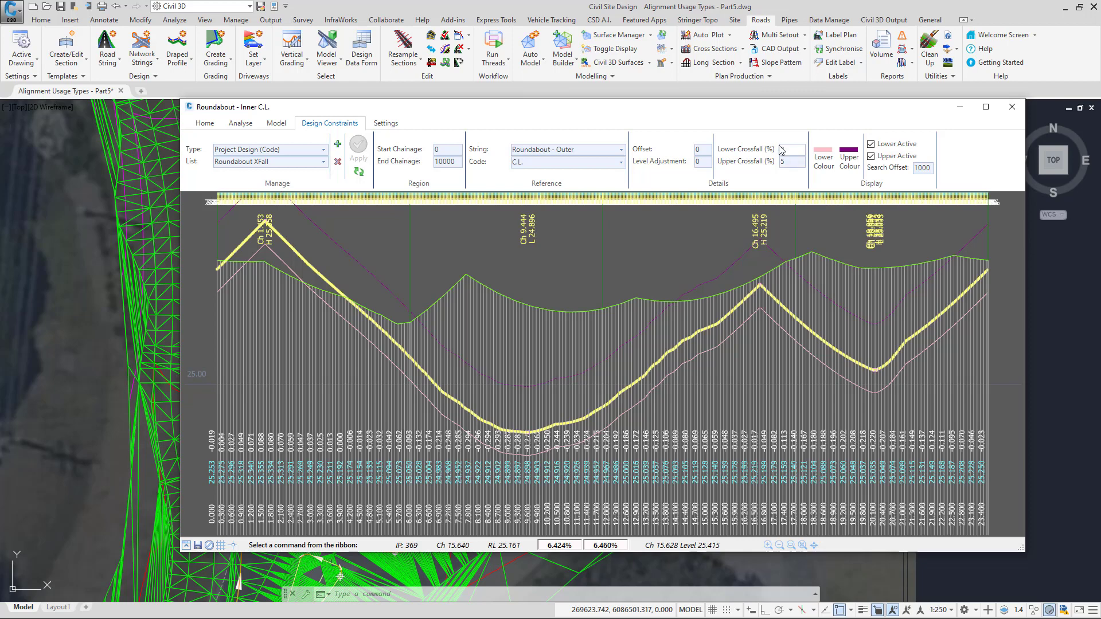
{"action": "left_click", "coordinate": [1012, 107]}
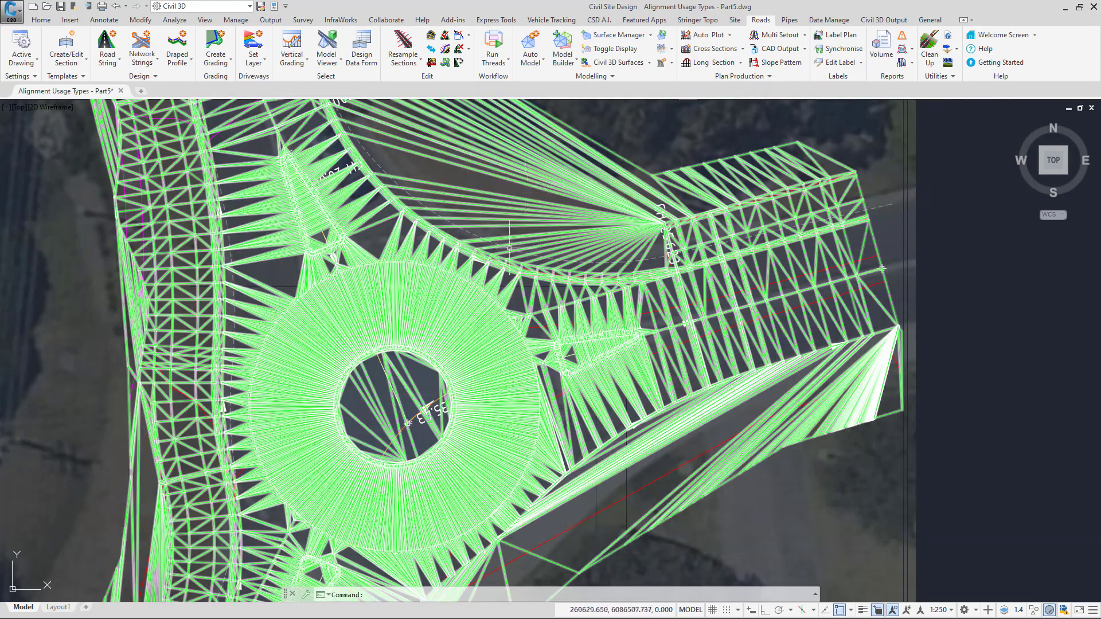
- Turn off the triangle display of the design surface mesh over the roundabout
{"action": "middle_click_drag", "start_coordinate": [508, 246], "coordinate": [556, 229]}
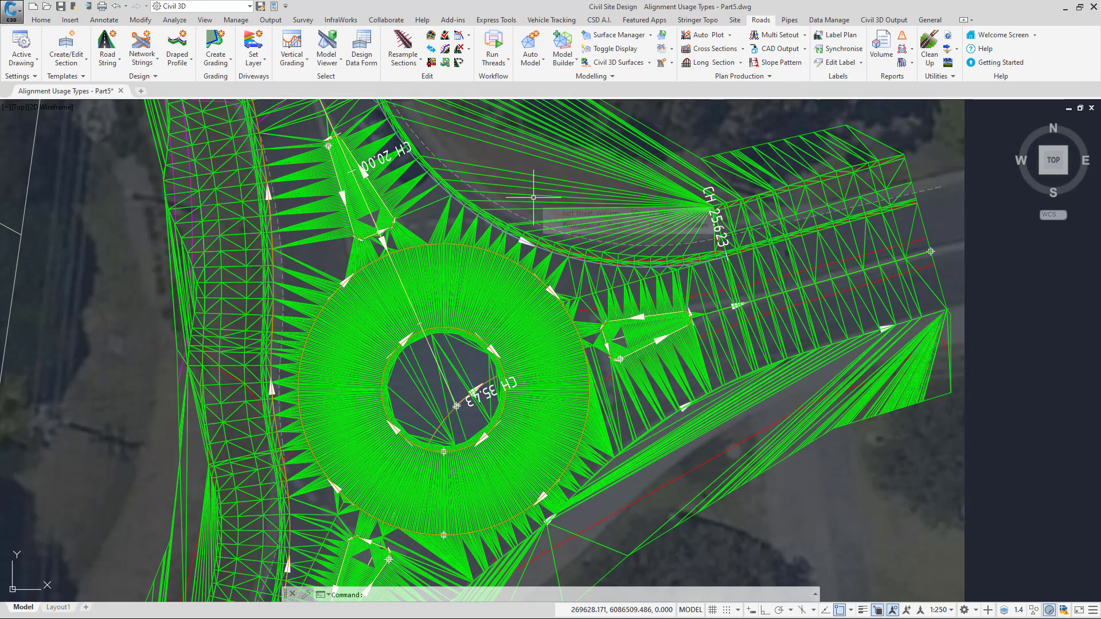
{"action": "scroll", "coordinate": [533, 197], "scroll_direction": "down", "scroll_amount": 2}
{"action": "left_click", "coordinate": [551, 228]}
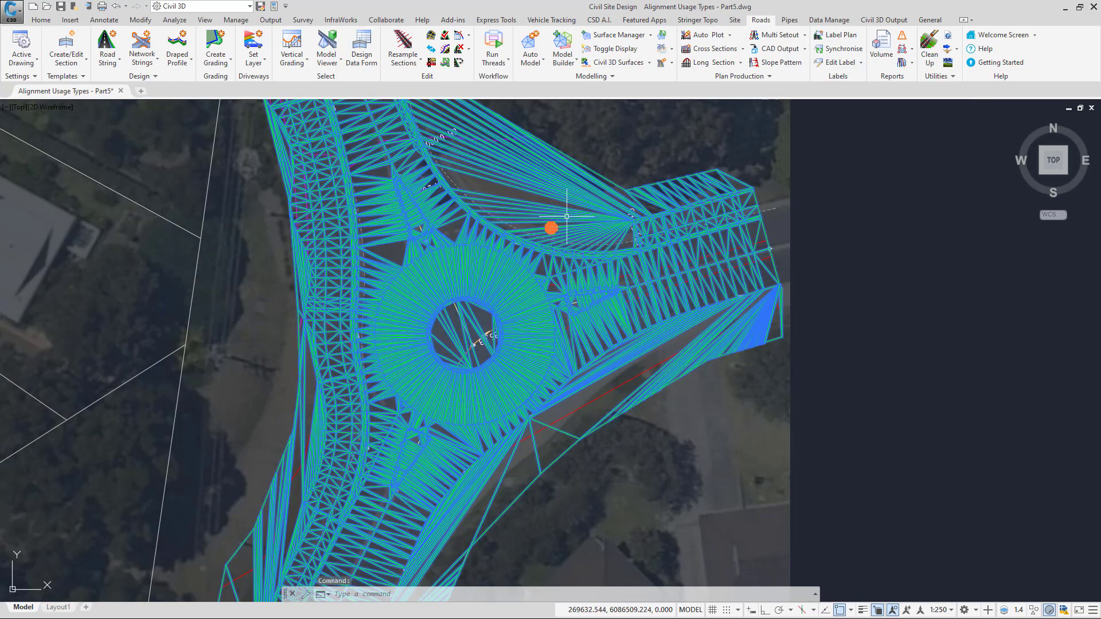
{"action": "right_click", "coordinate": [563, 240]}
{"action": "left_click", "coordinate": [604, 298]}
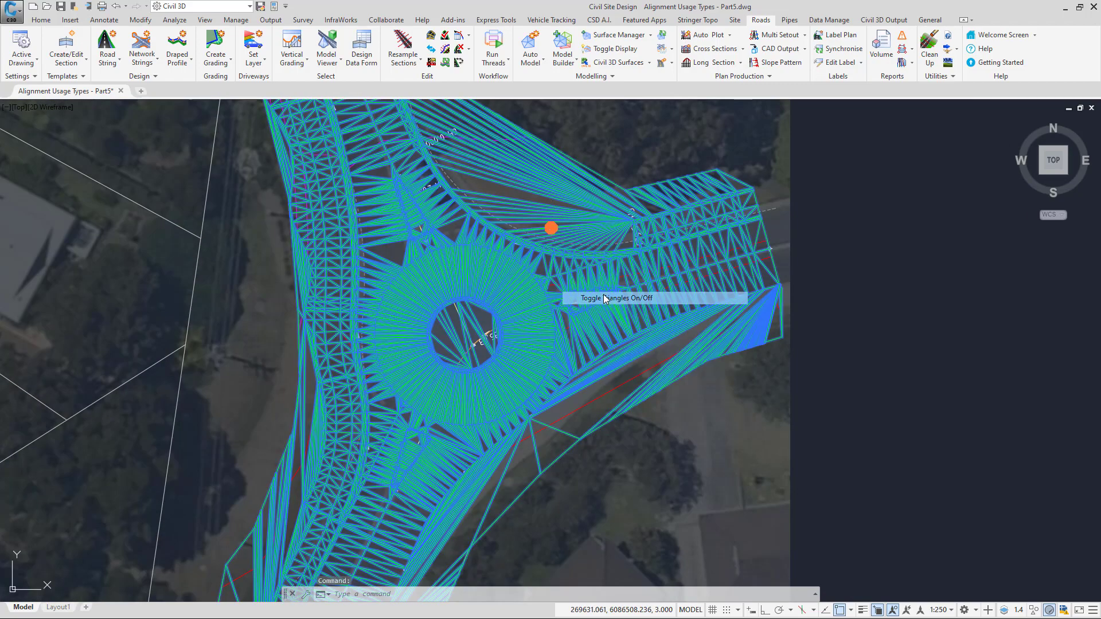
- Open the existing "Design Model - With Islands" model for editing in Model Builder
{"action": "middle_click_drag", "start_coordinate": [567, 222], "coordinate": [508, 239]}
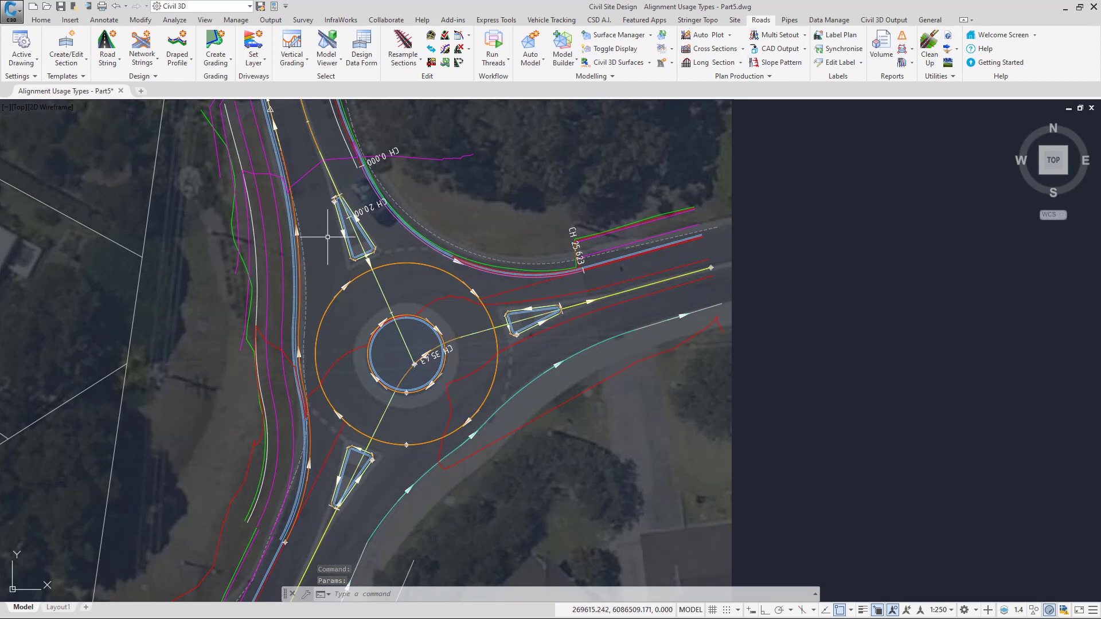
{"action": "left_click", "coordinate": [567, 73]}
{"action": "left_click", "coordinate": [573, 78]}
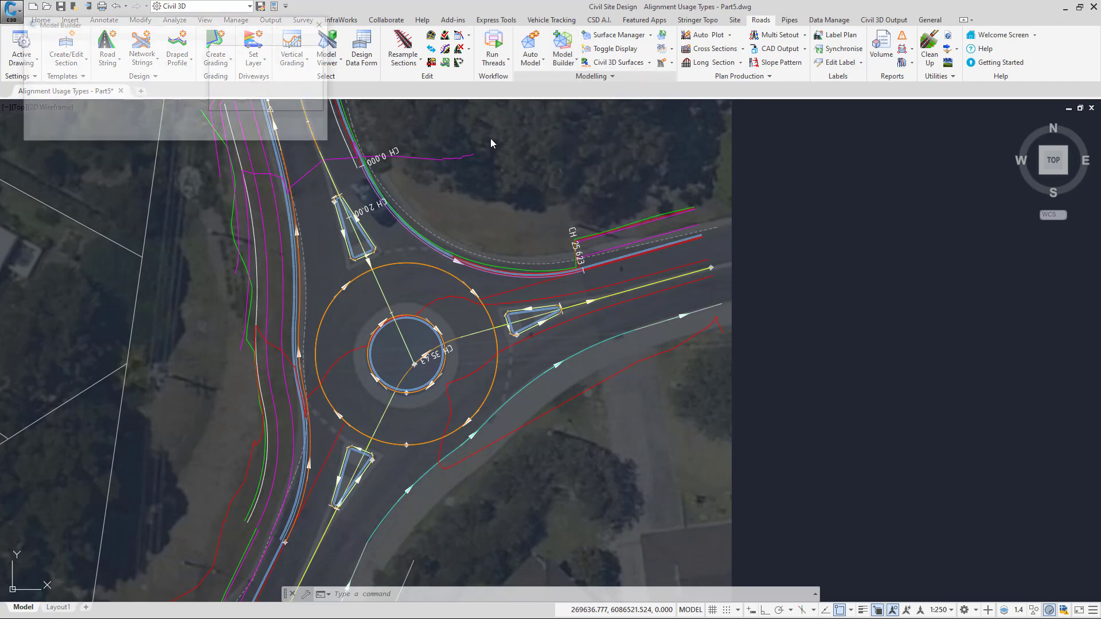
{"action": "left_click", "coordinate": [117, 123]}
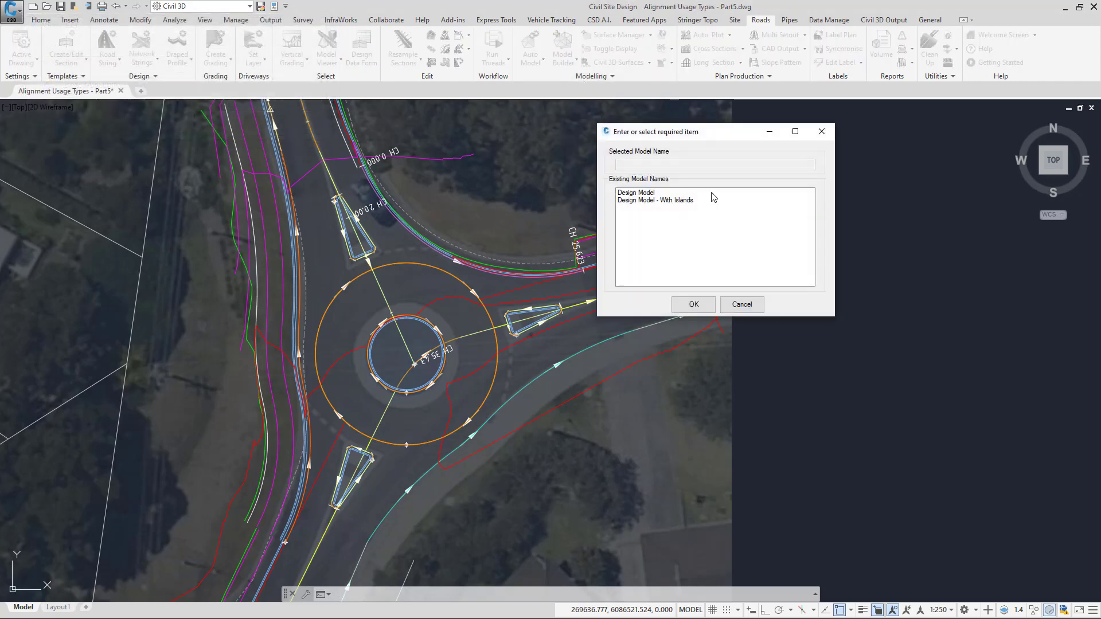
{"action": "left_click", "coordinate": [681, 201]}
{"action": "left_click", "coordinate": [697, 304]}
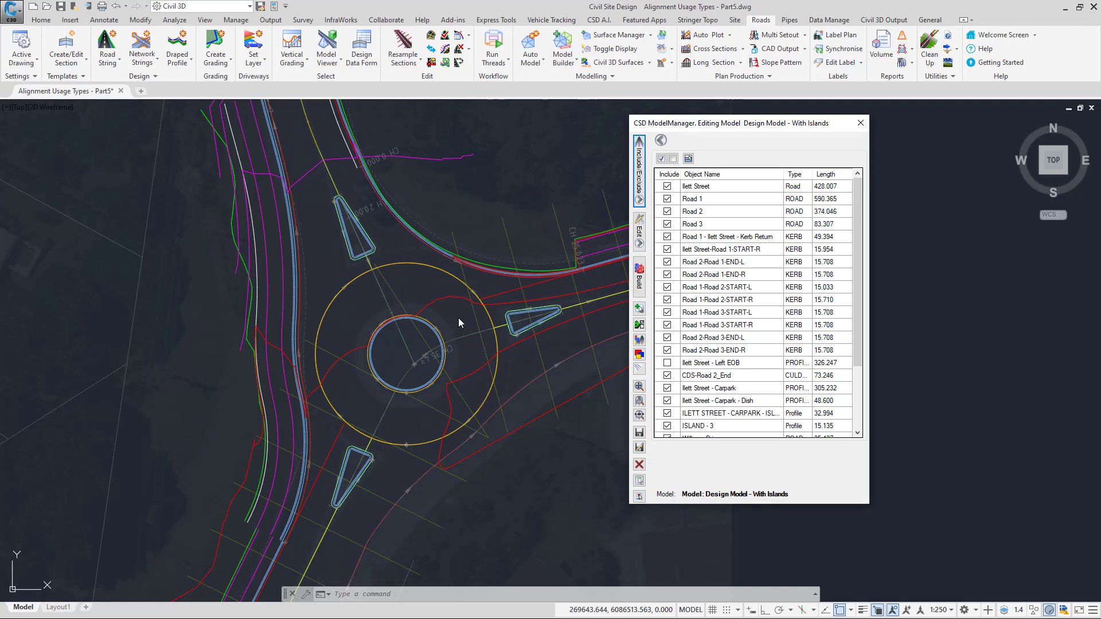
- Examine where the Ilett Street string edits apply around the roundabout and at the southern and eastern splitter islands
{"action": "left_click", "coordinate": [639, 231]}
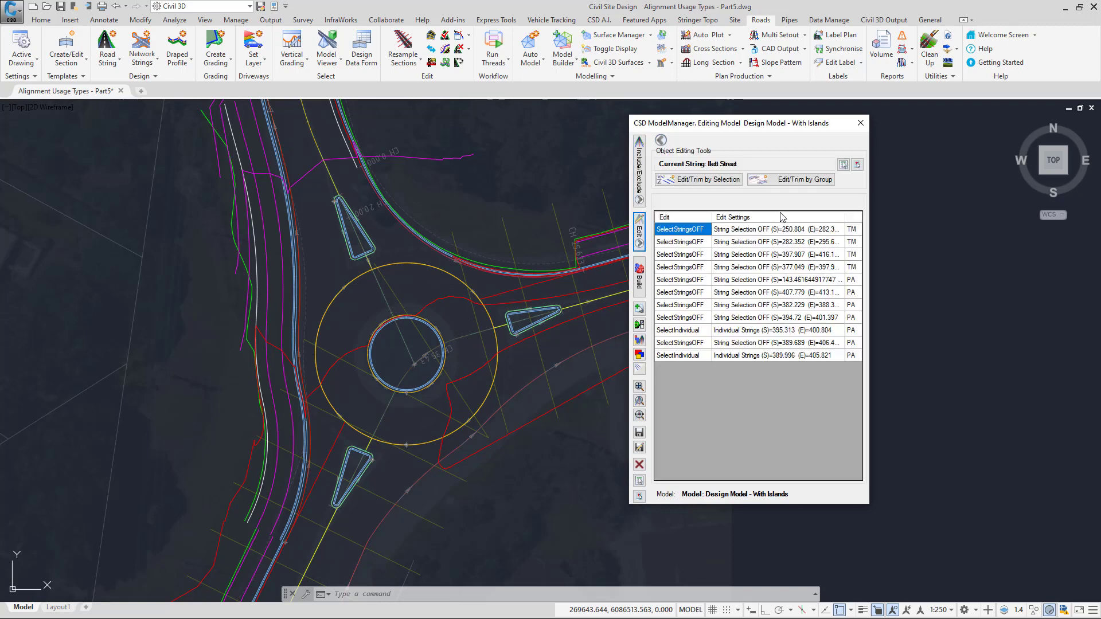
{"action": "left_click", "coordinate": [682, 356]}
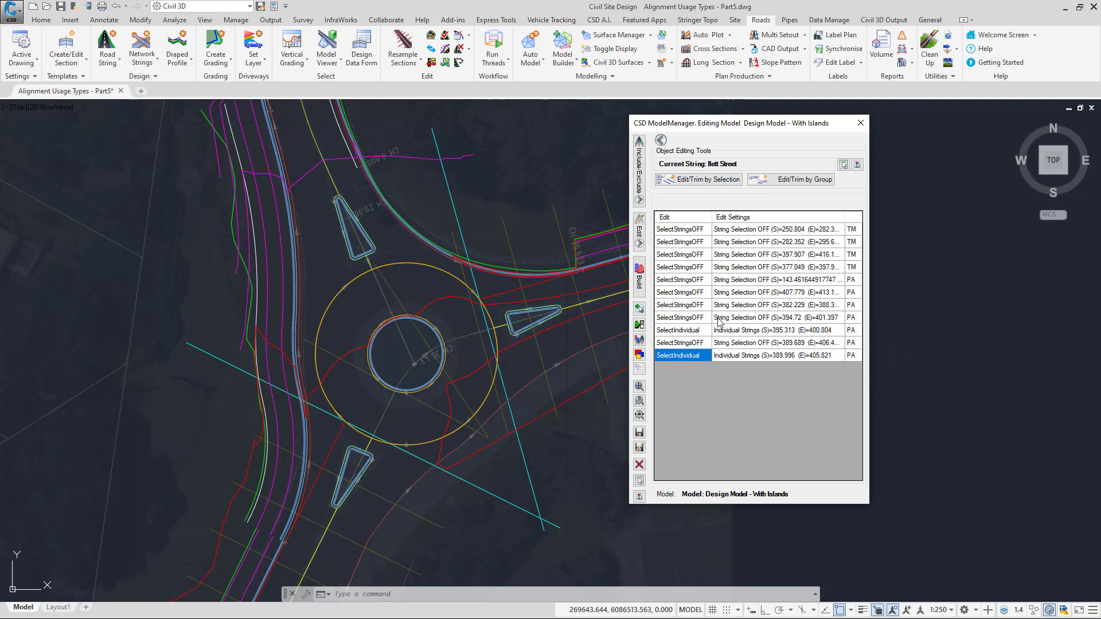
{"action": "left_click", "coordinate": [681, 342]}
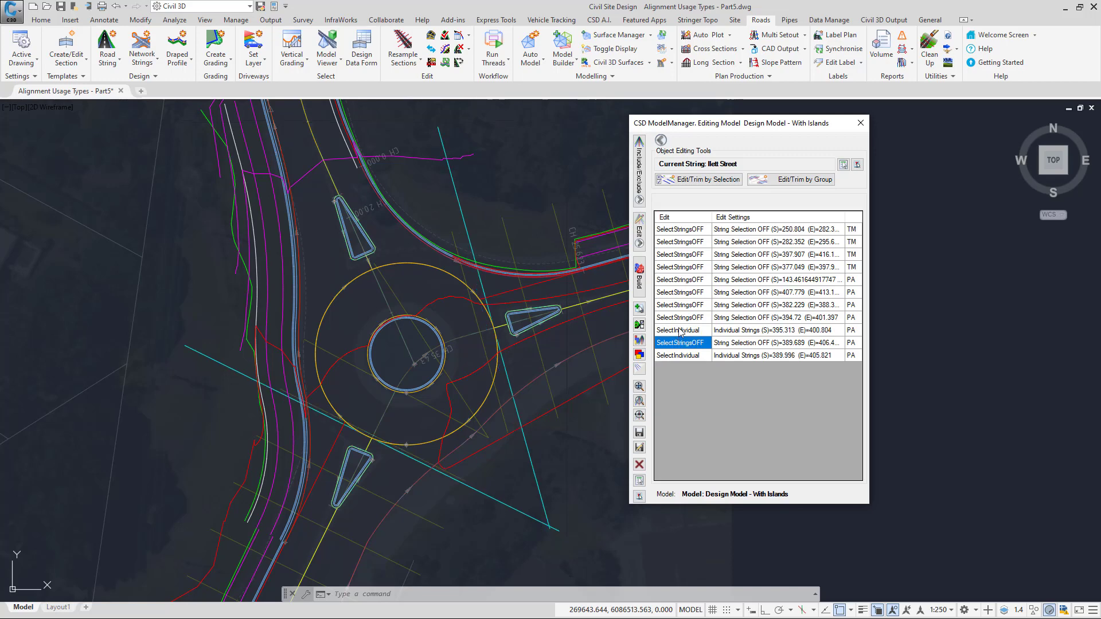
{"action": "left_click", "coordinate": [681, 330]}
{"action": "left_click", "coordinate": [684, 319]}
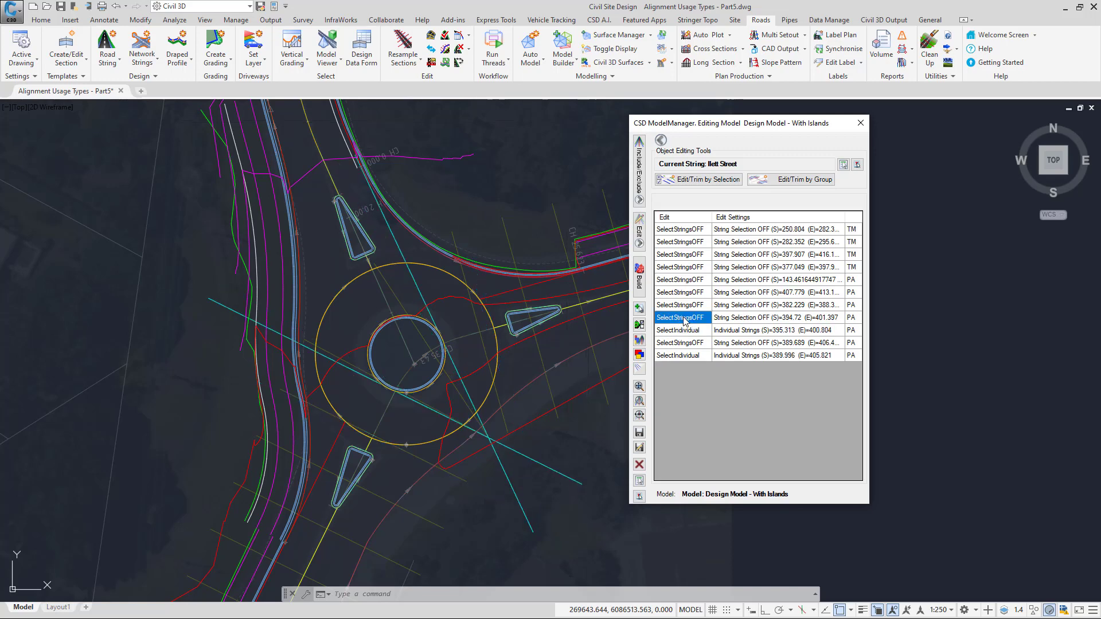
{"action": "left_click", "coordinate": [682, 305]}
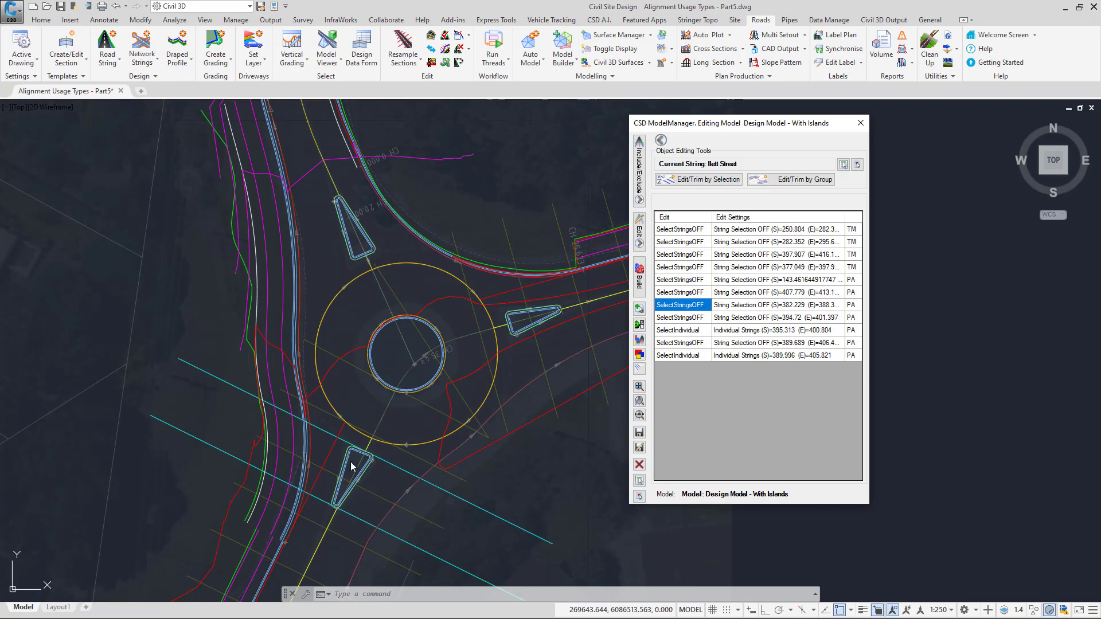
{"action": "left_click", "coordinate": [700, 291]}
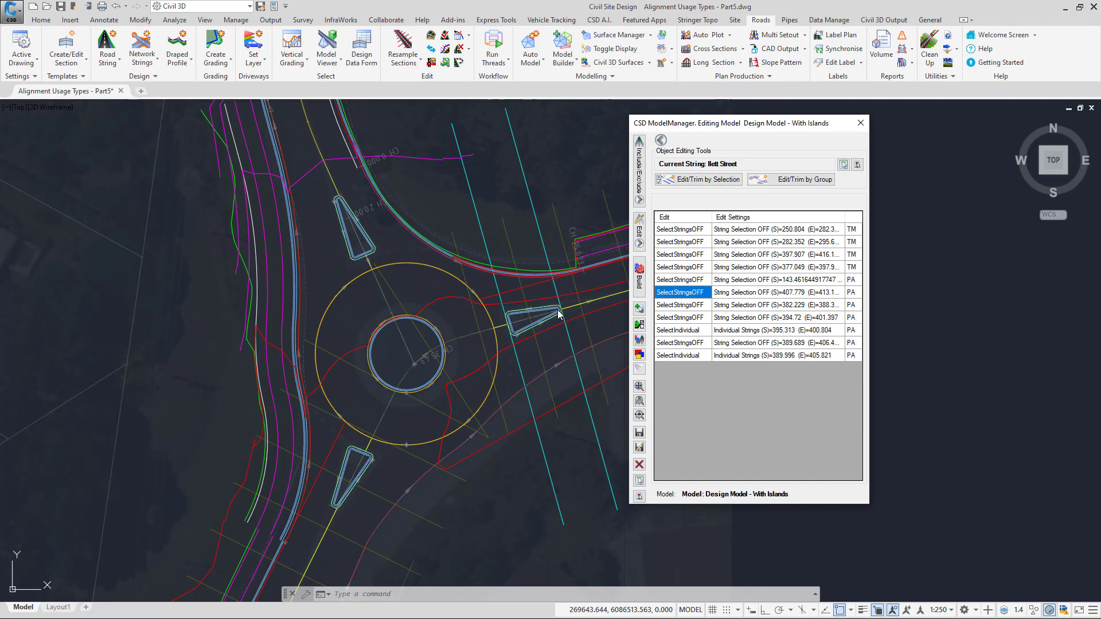
- Recheck the last four Ilett Street string-selection edits, comparing their extents through the roundabout circle
{"action": "left_click", "coordinate": [681, 319]}
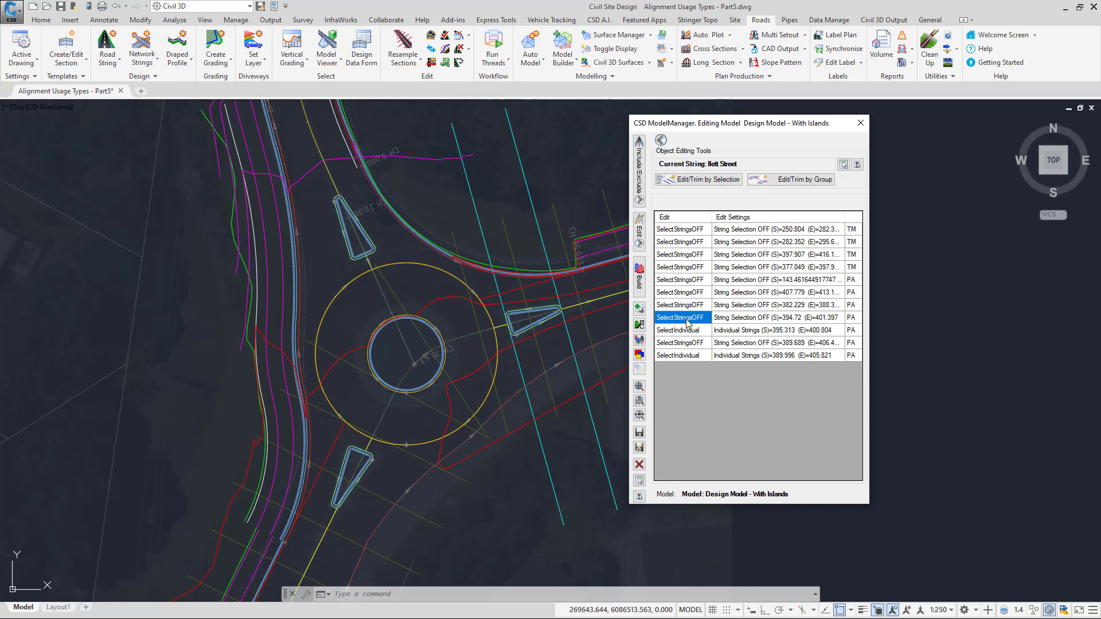
{"action": "left_click", "coordinate": [686, 331]}
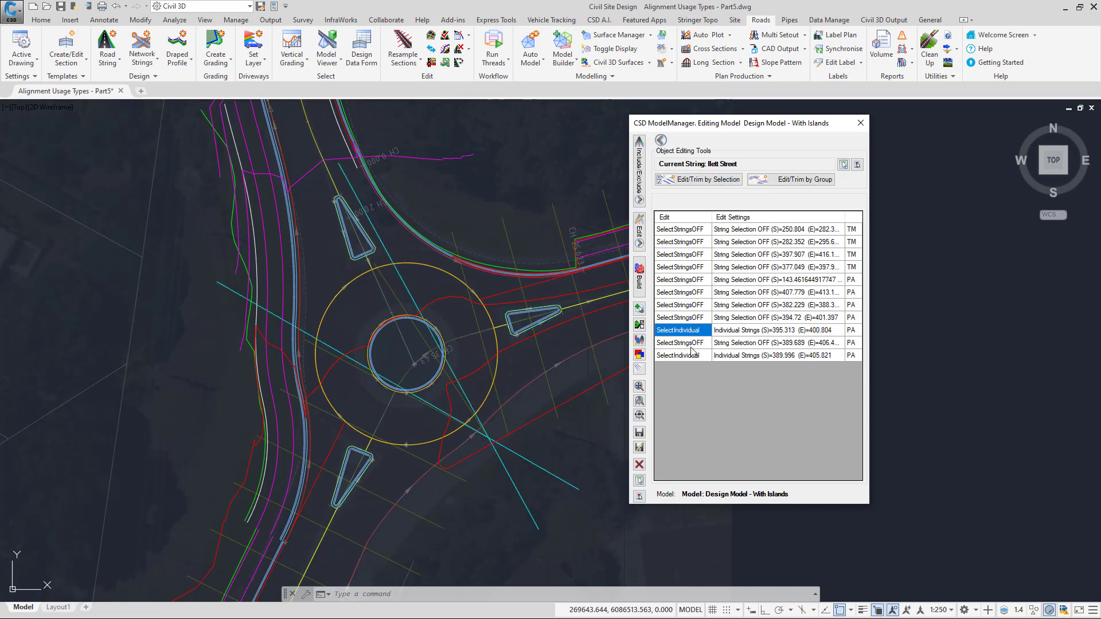
{"action": "left_click", "coordinate": [689, 343]}
{"action": "left_click", "coordinate": [693, 356]}
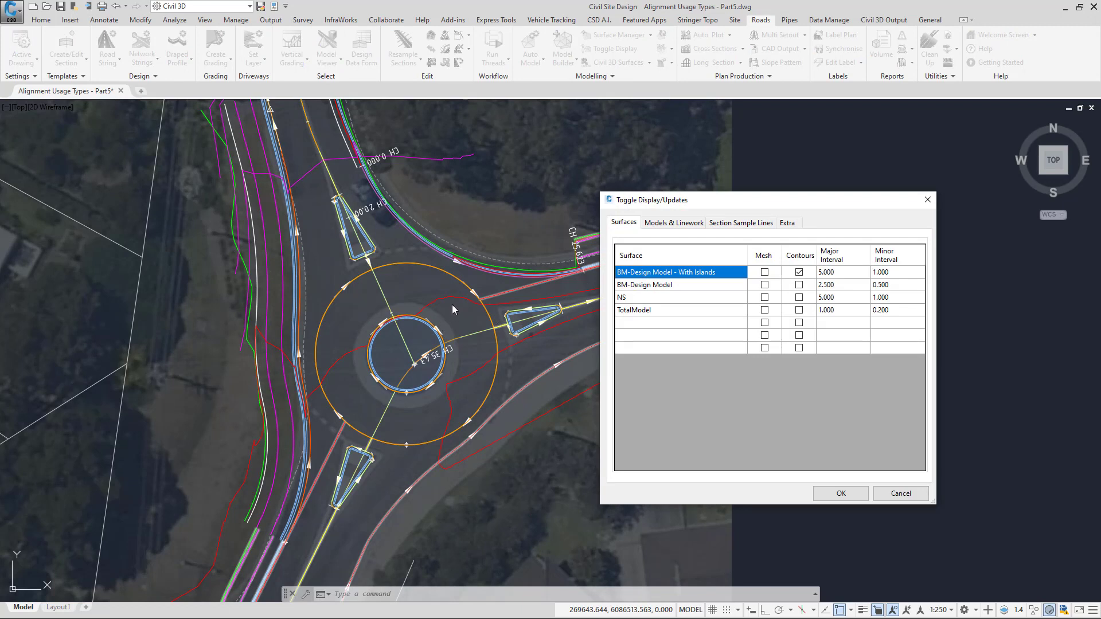
- Dismiss the Toggle Display/Updates settings without changing any surface display
{"action": "left_click", "coordinate": [928, 200]}
{"action": "scroll", "coordinate": [459, 270], "scroll_direction": "down", "scroll_amount": 3}
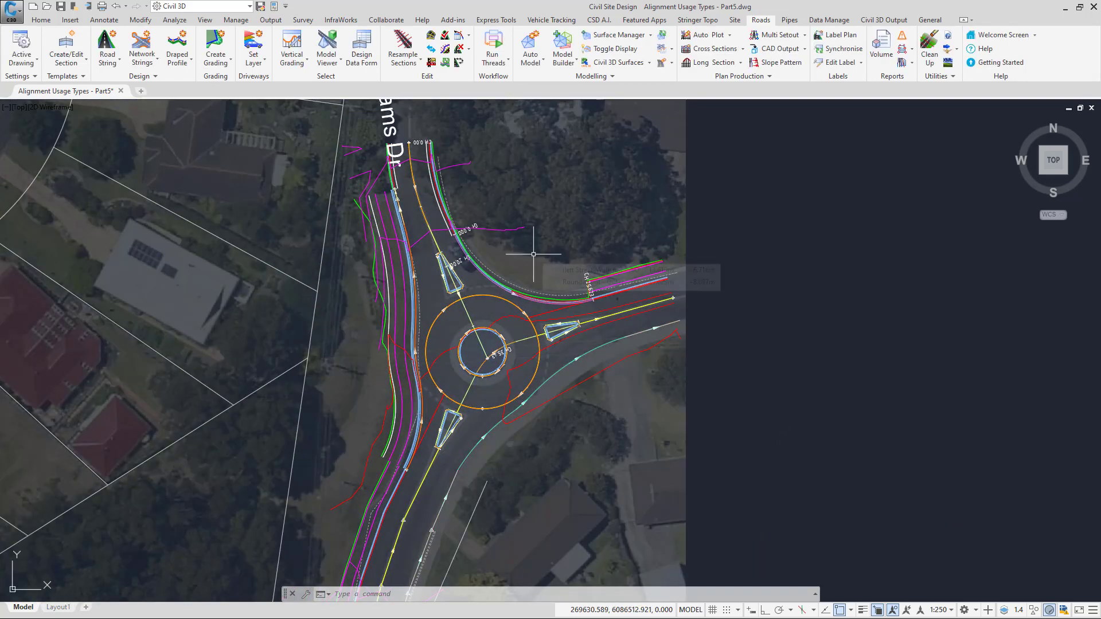
{"action": "mouse_move", "coordinate": [533, 253]}
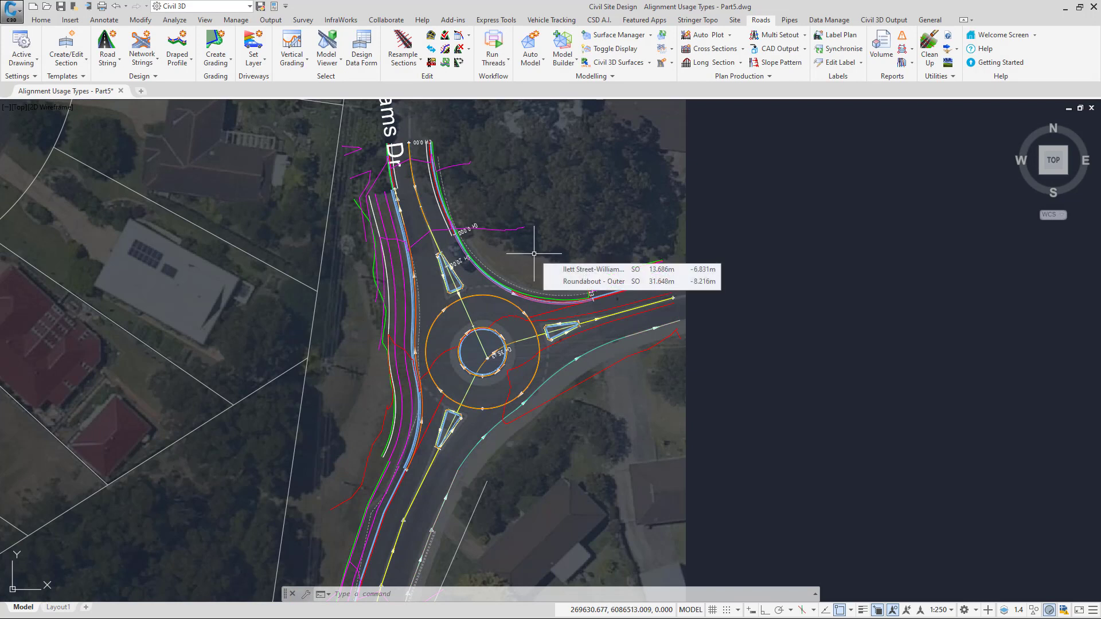